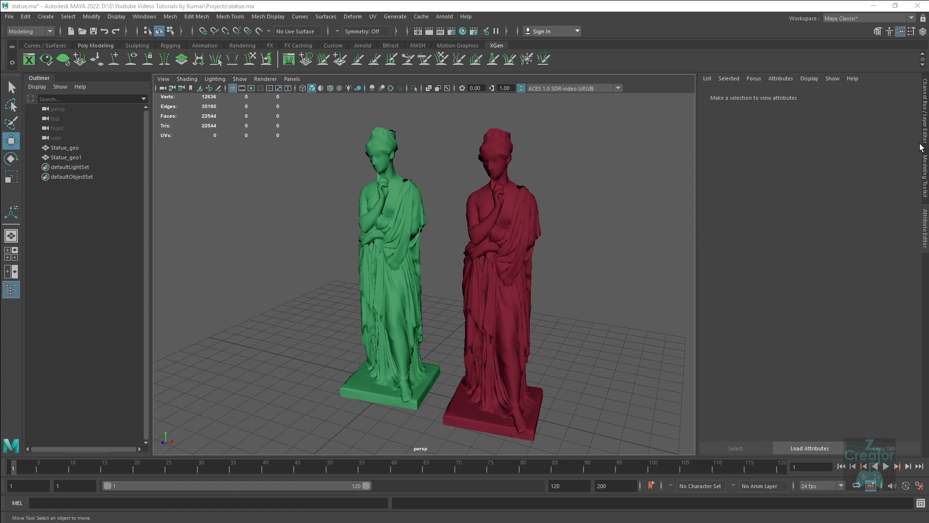
# Show the Channel Box instead of the Attribute Editor and frame both statues in the view
pyautogui.click(925, 131)
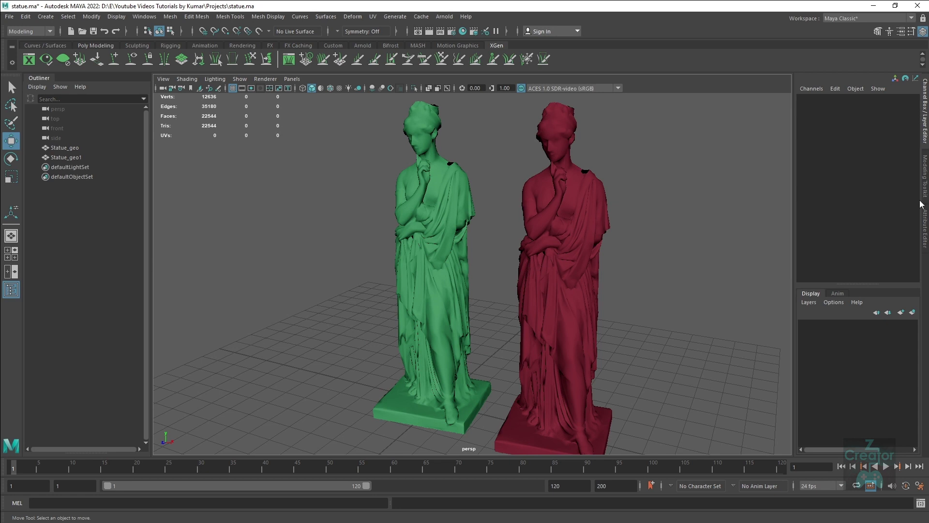
pyautogui.press('a')
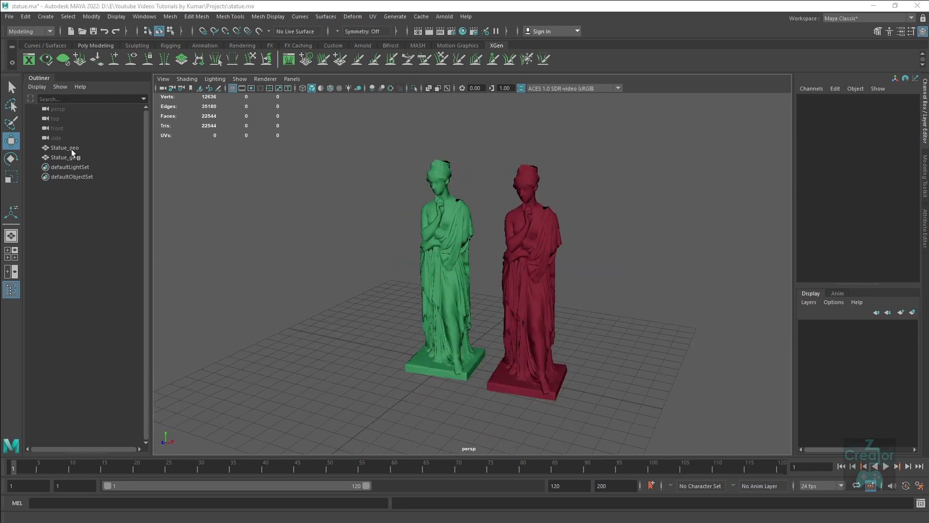
# Select Statue_geo and highlight its Scale X, Y and Z channels together in the Channel Box
pyautogui.click(68, 149)
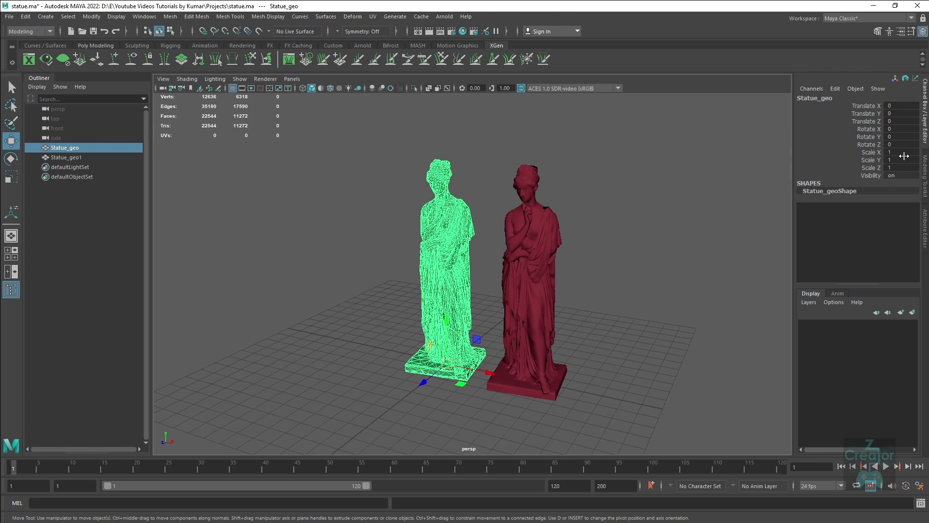
pyautogui.moveTo(900, 152); pyautogui.dragTo(902, 166)
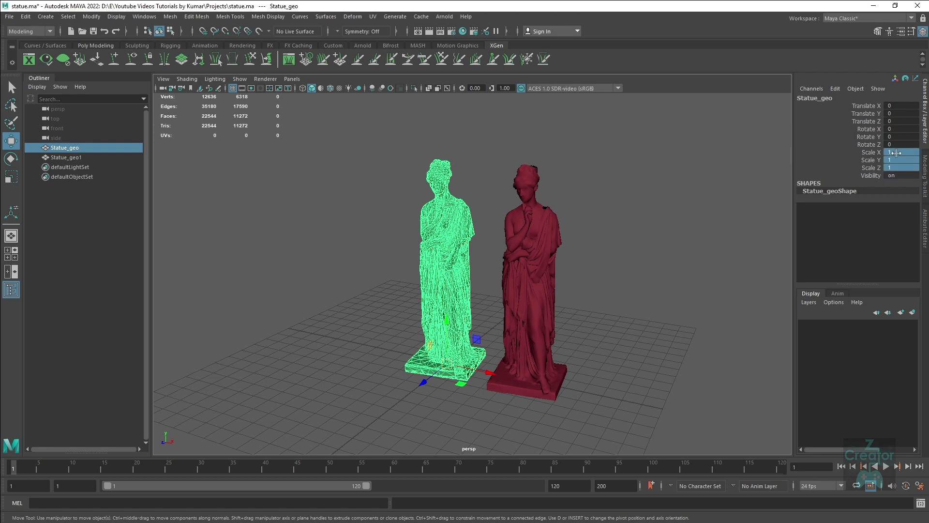
pyautogui.doubleClick(896, 153)
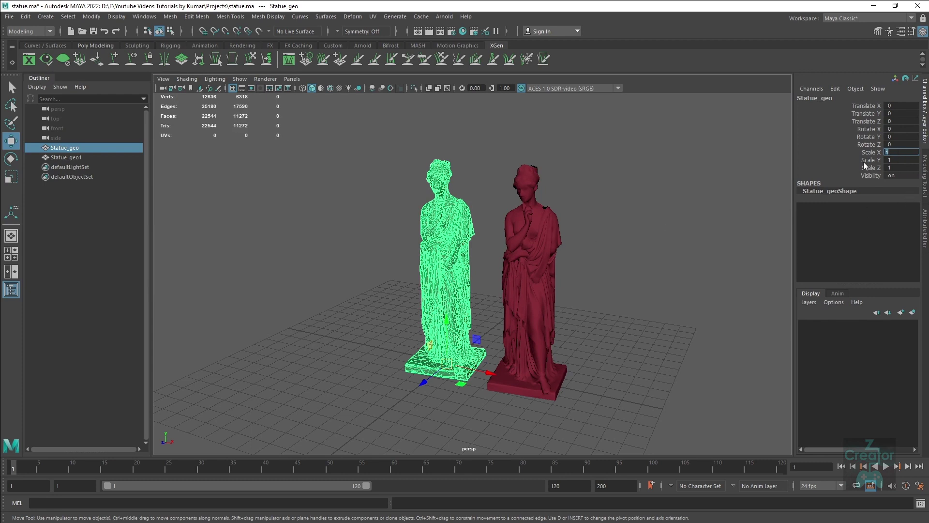
pyautogui.click(591, 227)
pyautogui.click(460, 214)
pyautogui.moveTo(900, 151); pyautogui.dragTo(901, 167)
pyautogui.write('5')
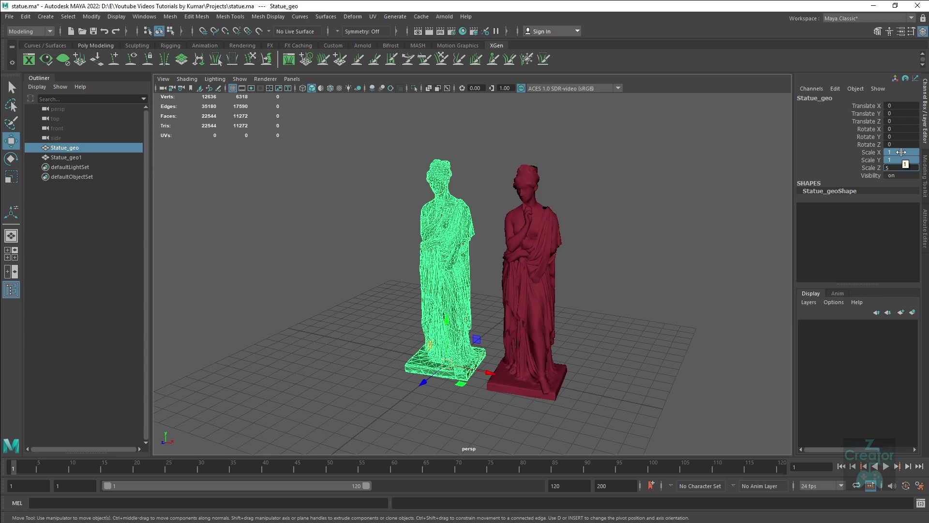
pyautogui.press('Return')
pyautogui.scroll(-2, 562, 275)
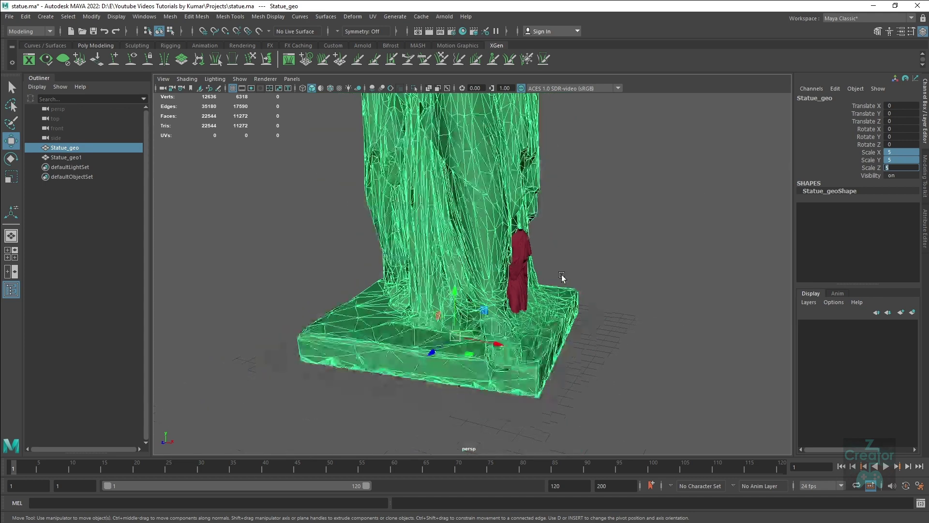
pyautogui.scroll(-2, 562, 275)
pyautogui.scroll(1, 561, 275)
pyautogui.scroll(-2, 561, 274)
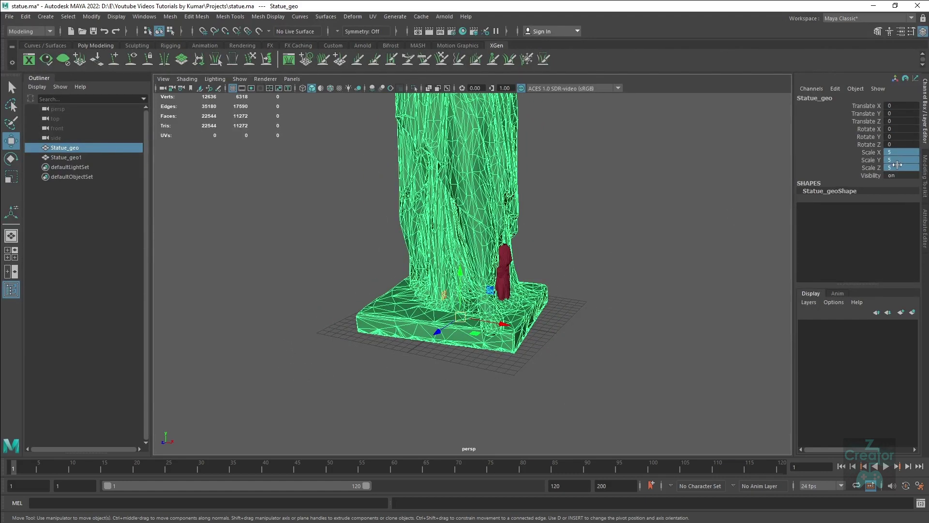
pyautogui.doubleClick(898, 166)
pyautogui.write('1')
pyautogui.press('Return')
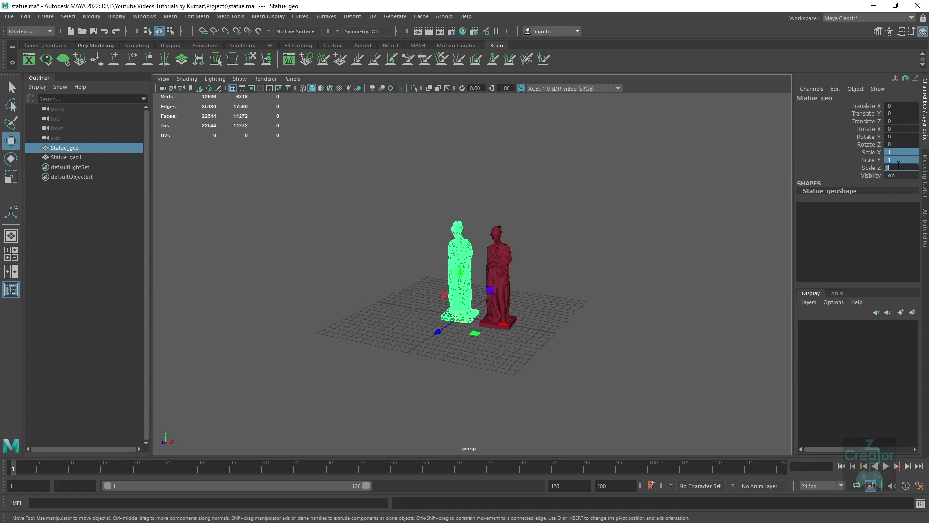
pyautogui.scroll(2, 452, 342)
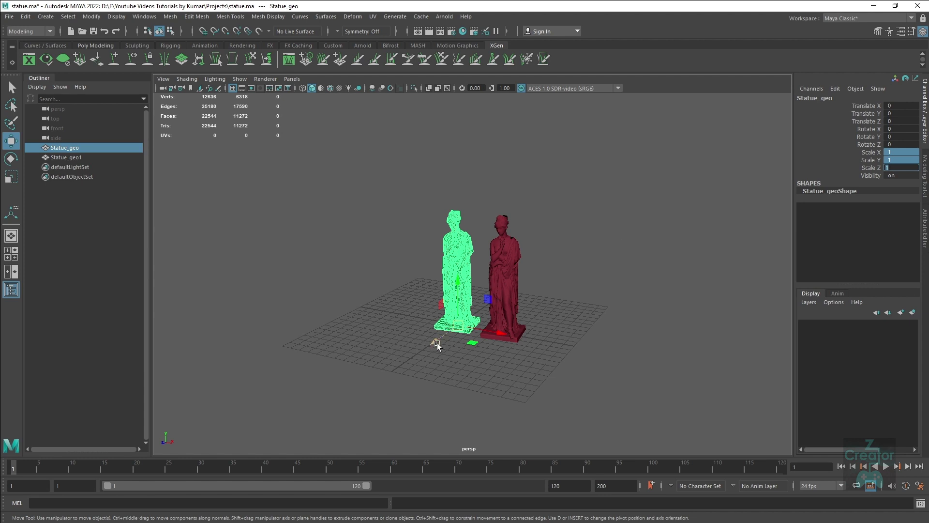
pyautogui.moveTo(435, 342); pyautogui.dragTo(363, 390)
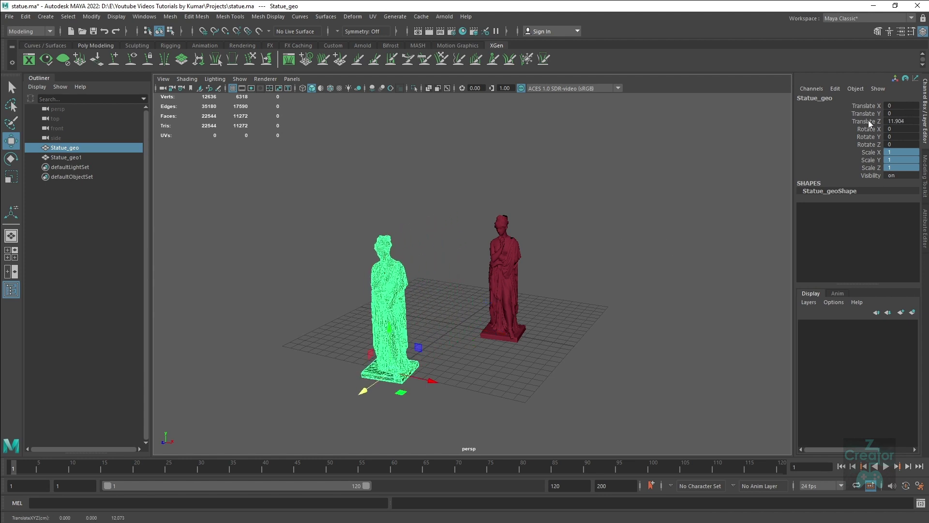
pyautogui.click(901, 121)
pyautogui.doubleClick(910, 121)
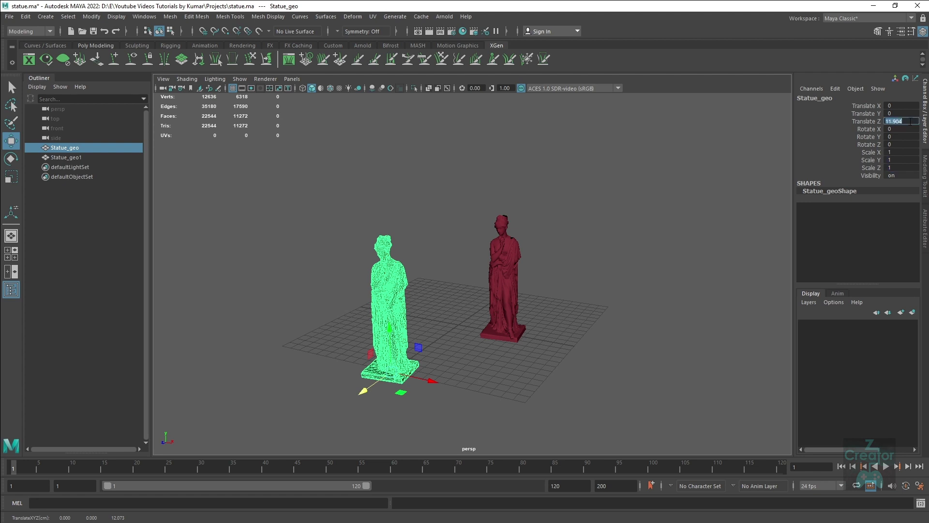
pyautogui.write('10')
pyautogui.press('Return')
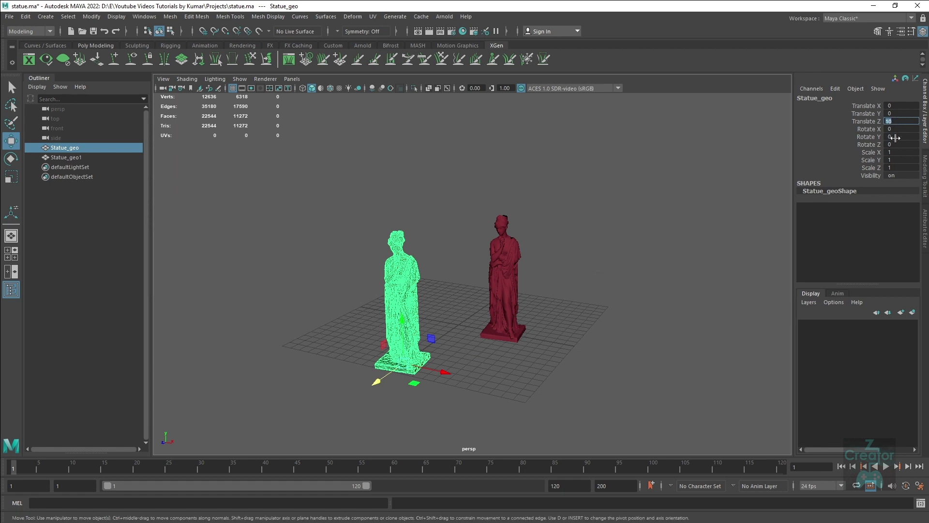
pyautogui.write('-')
pyautogui.press('Return')
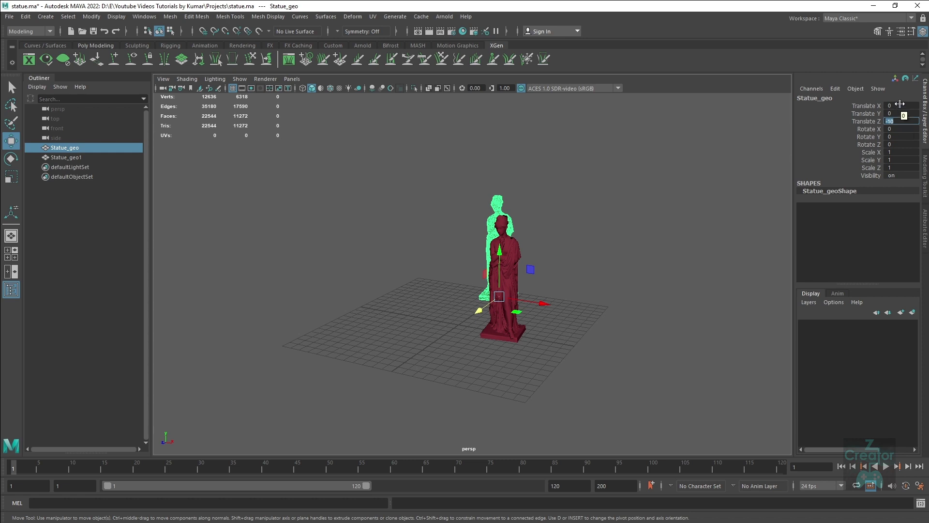
pyautogui.moveTo(899, 105); pyautogui.dragTo(899, 114)
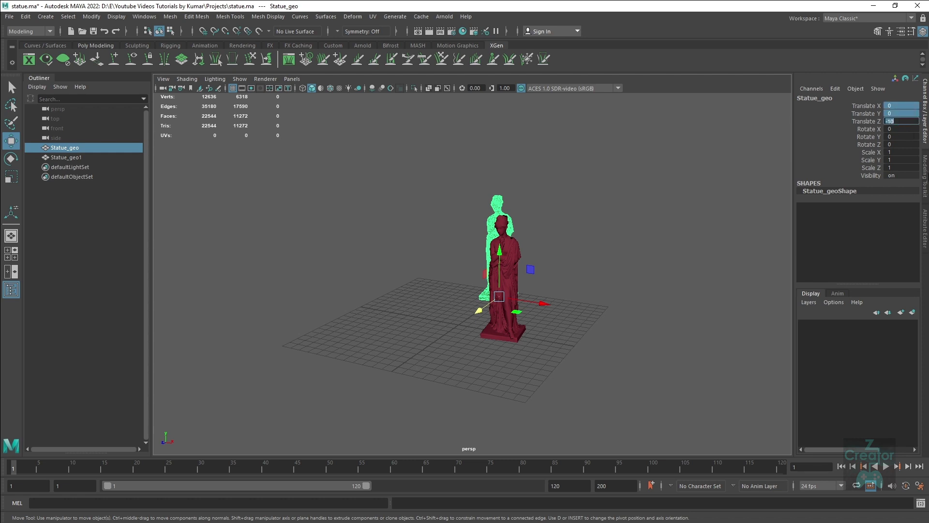
pyautogui.write('0')
pyautogui.write('8')
pyautogui.press('Return')
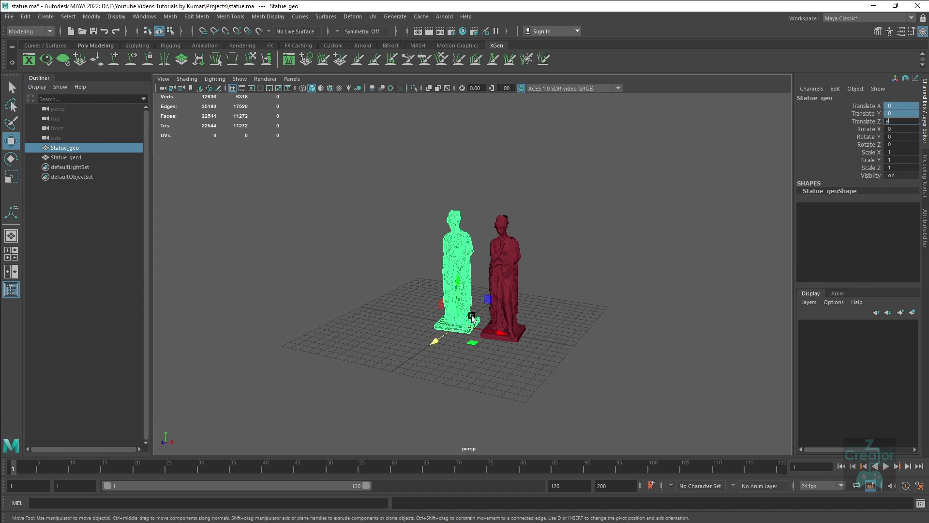
# Rotate Statue_geo around Z, set Rotate Z to 90 then back to 0, and tilt it slightly
pyautogui.click(8, 163)
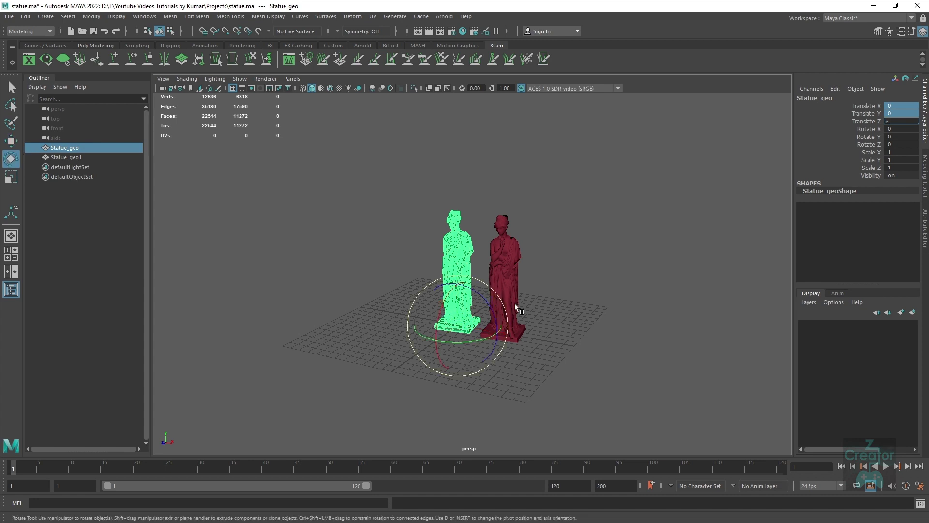
pyautogui.moveTo(481, 297); pyautogui.dragTo(433, 272)
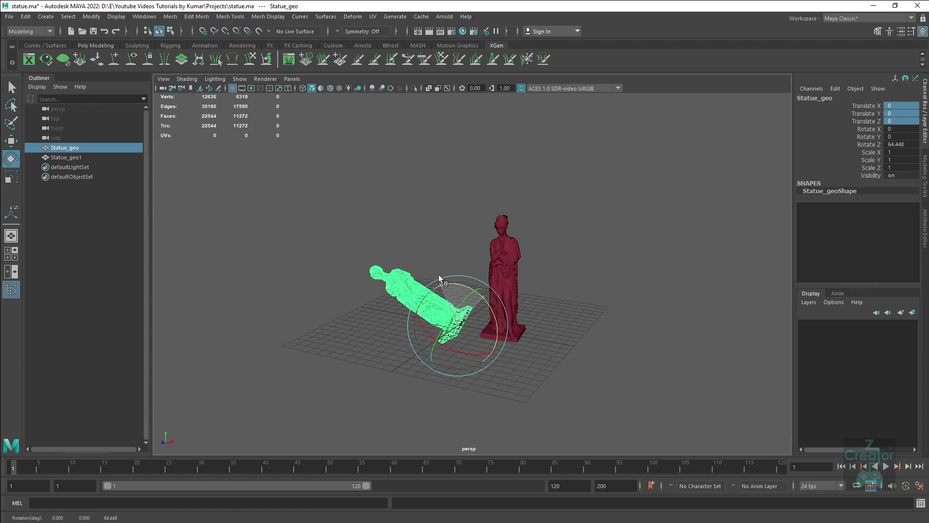
pyautogui.click(908, 145)
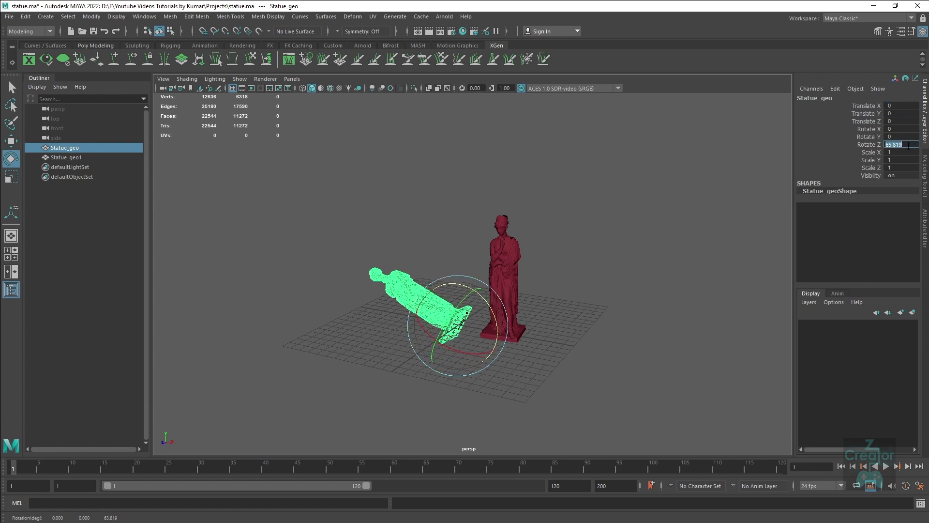
pyautogui.write('90')
pyautogui.press('Return')
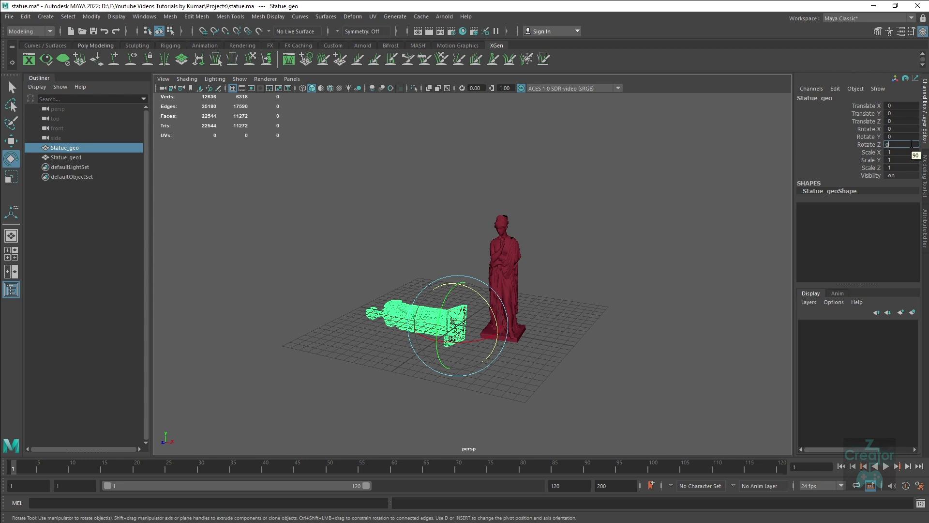
pyautogui.press('Return')
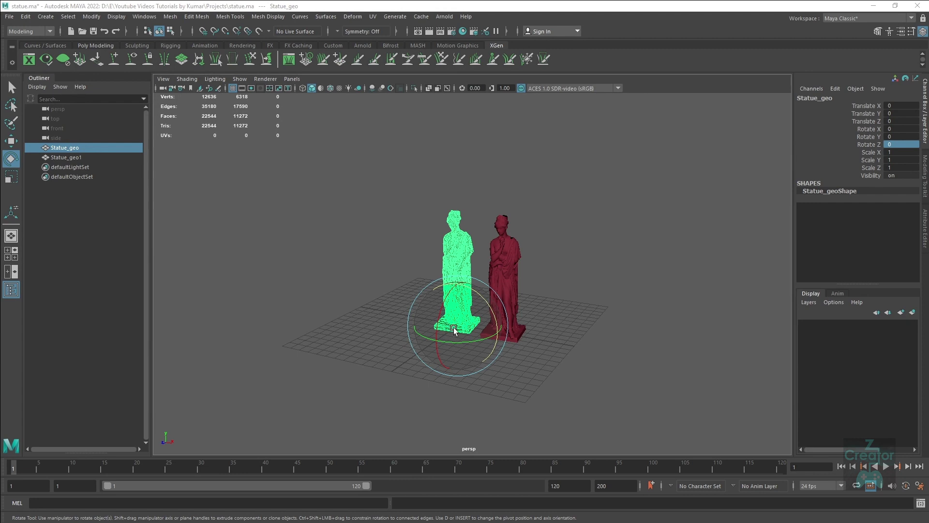
pyautogui.moveTo(491, 310); pyautogui.dragTo(493, 317)
# Freely move, tilt and enlarge the green statue, lifting it above the ground
pyautogui.hotkey('ctrl', 'z')
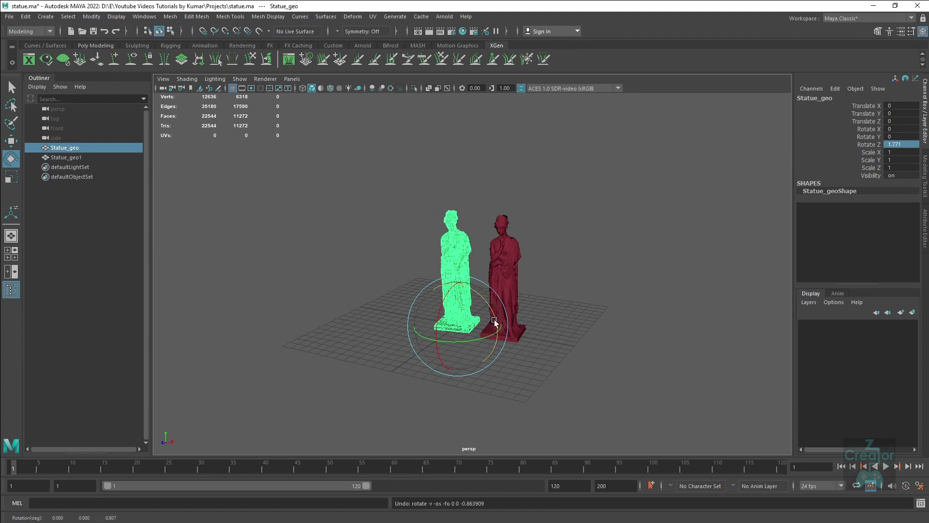
pyautogui.press('w')
pyautogui.moveTo(436, 344); pyautogui.dragTo(419, 353)
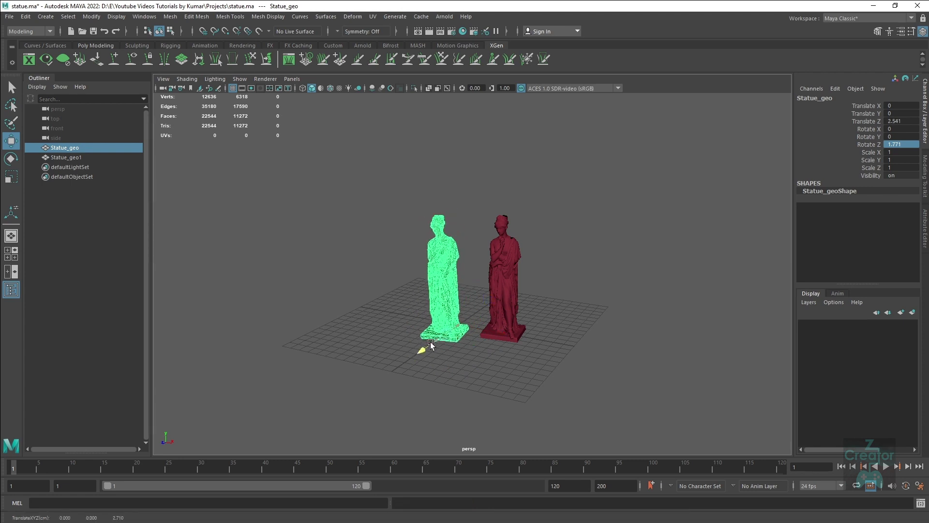
pyautogui.press('e')
pyautogui.moveTo(467, 323)
pyautogui.mouseDown()
pyautogui.moveTo(434, 327)
pyautogui.moveTo(435, 246)
pyautogui.mouseUp()
pyautogui.press('r')
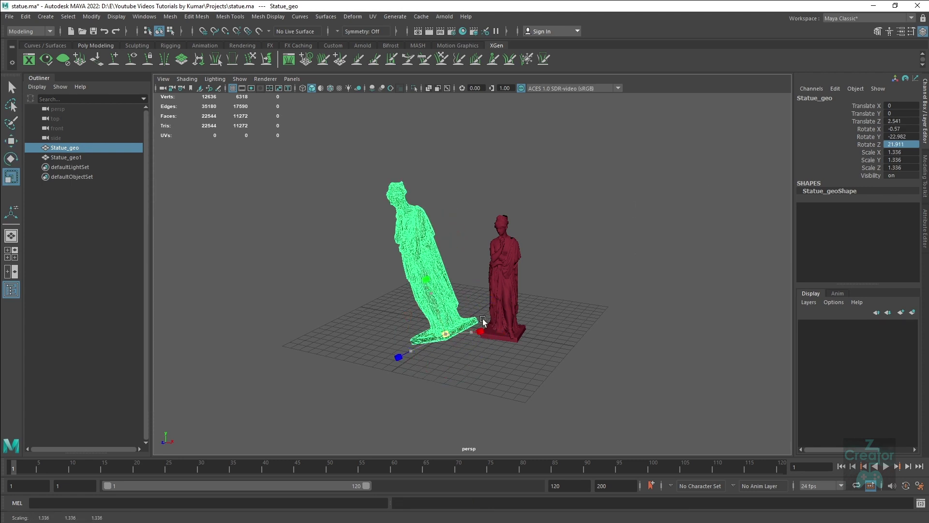
pyautogui.press('w')
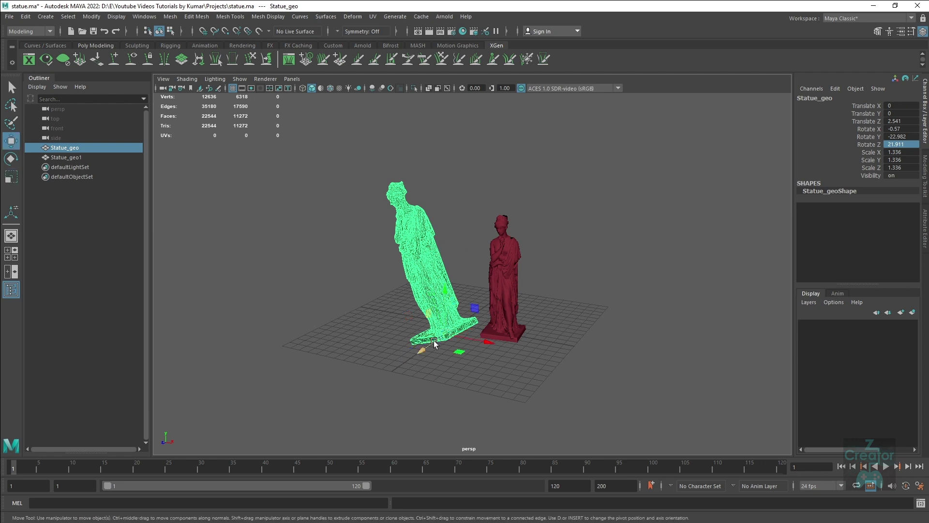
pyautogui.moveTo(431, 346)
pyautogui.mouseDown()
pyautogui.moveTo(464, 283)
pyautogui.moveTo(464, 238)
pyautogui.mouseUp()
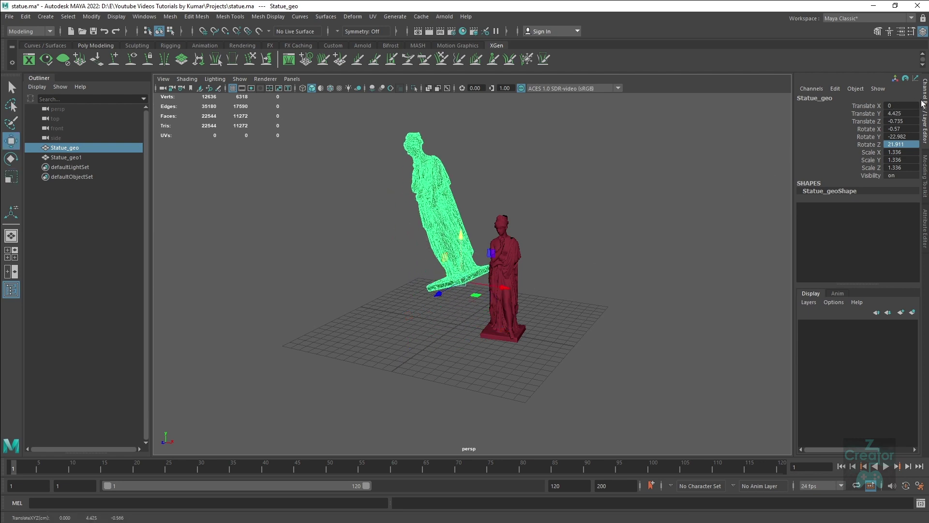
pyautogui.moveTo(498, 287)
pyautogui.mouseDown()
pyautogui.moveTo(532, 288)
pyautogui.moveTo(521, 268)
pyautogui.moveTo(543, 235)
pyautogui.moveTo(492, 271)
pyautogui.moveTo(571, 250)
pyautogui.mouseUp()
# Scale the statue to 1.532, then set Translate X, Y and Z to 0
pyautogui.press('r')
pyautogui.press('w')
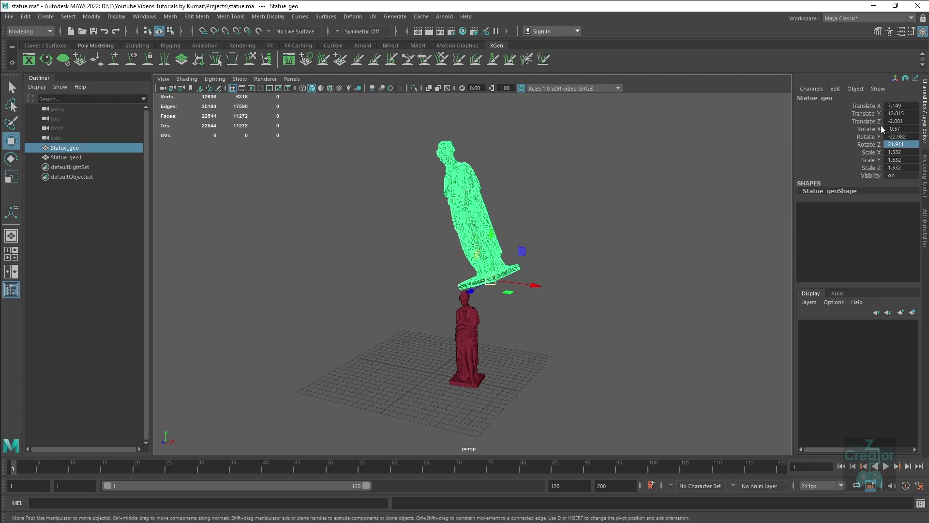
pyautogui.moveTo(910, 106); pyautogui.dragTo(911, 121)
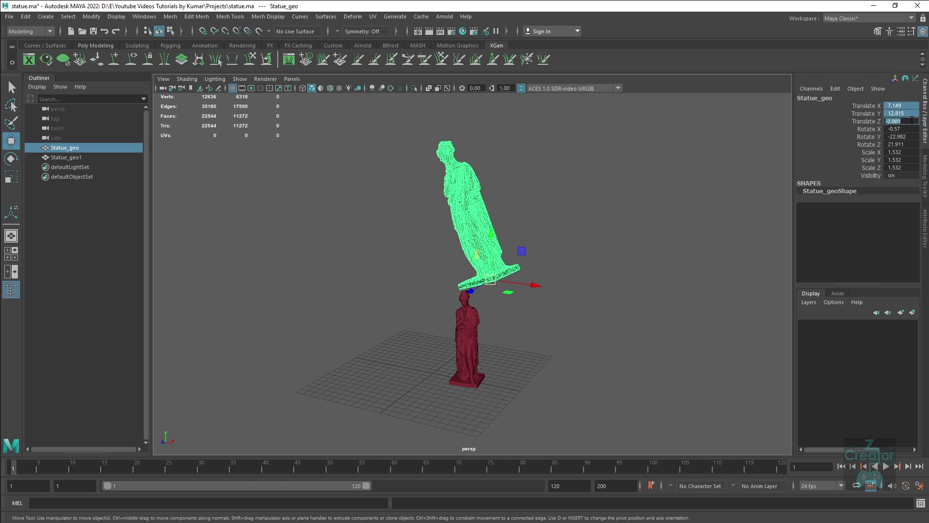
pyautogui.write('0')
pyautogui.press('Return')
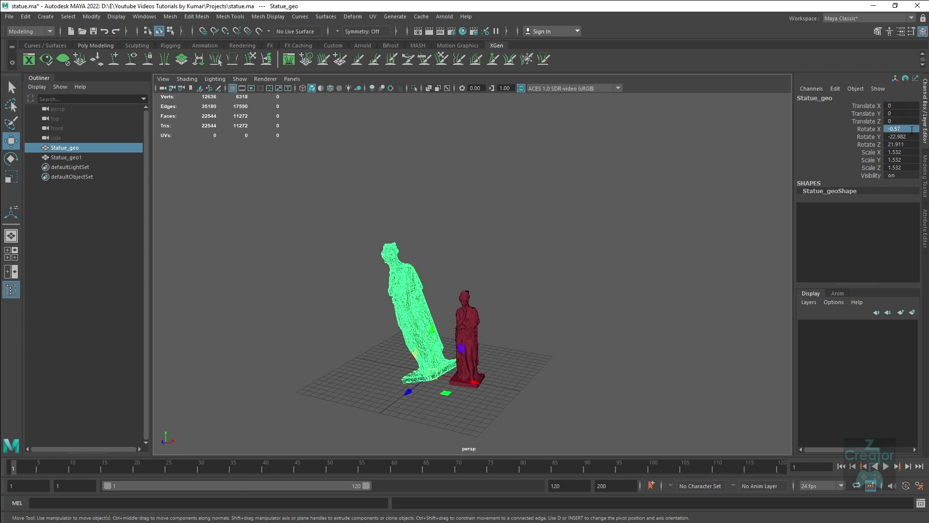
# Set all of Statue_geo's Translate and Rotate channels to 0
pyautogui.click(898, 129)
pyautogui.moveTo(898, 130); pyautogui.dragTo(899, 144)
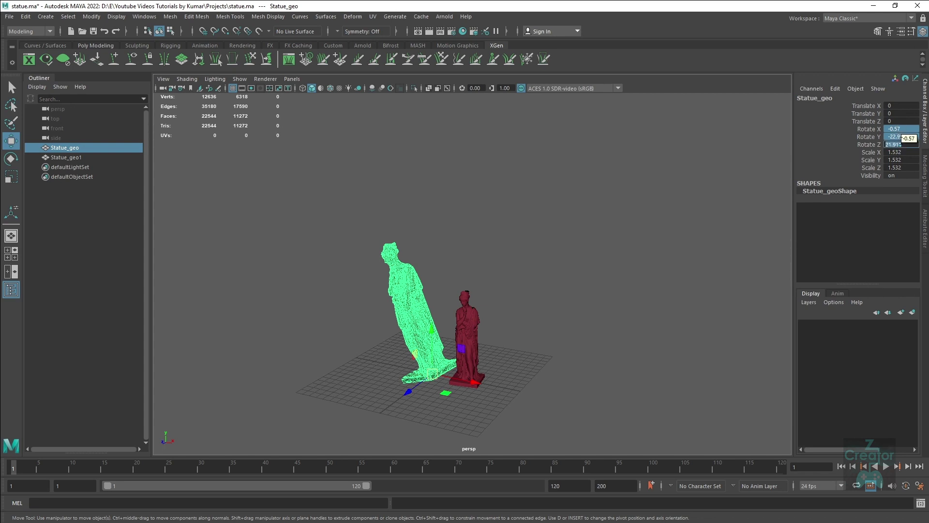
pyautogui.moveTo(900, 105); pyautogui.dragTo(899, 144)
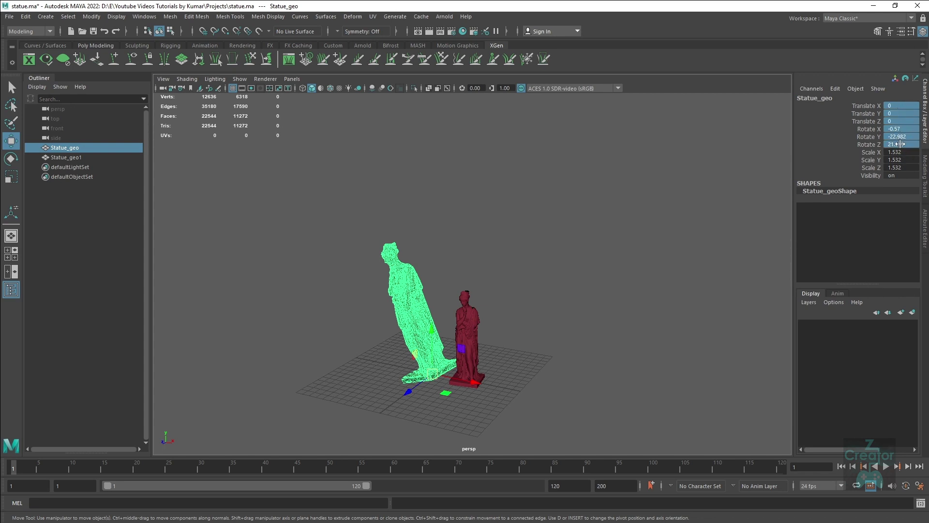
pyautogui.click(899, 144)
pyautogui.write('0')
pyautogui.press('Return')
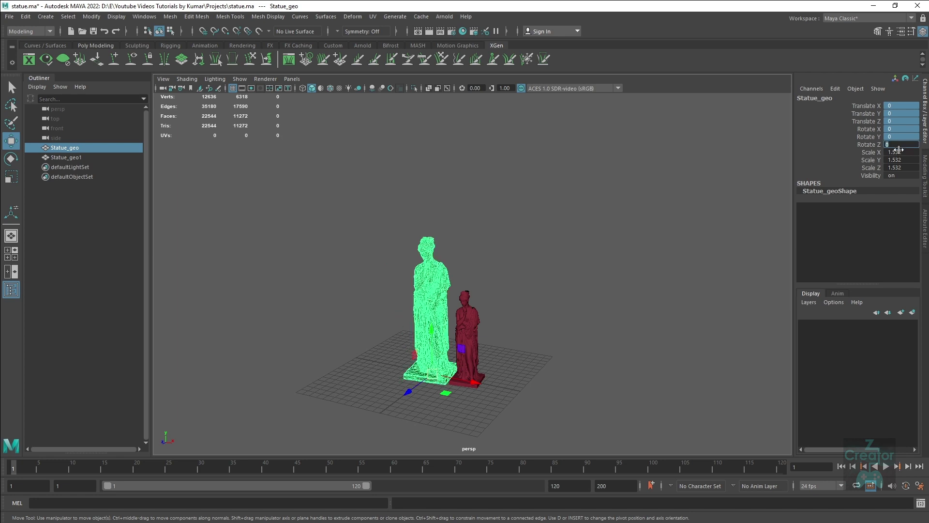
# Set Scale X, Y and Z back to 1 so the statue shows at normal size
pyautogui.moveTo(900, 152); pyautogui.dragTo(903, 168)
pyautogui.click(902, 167)
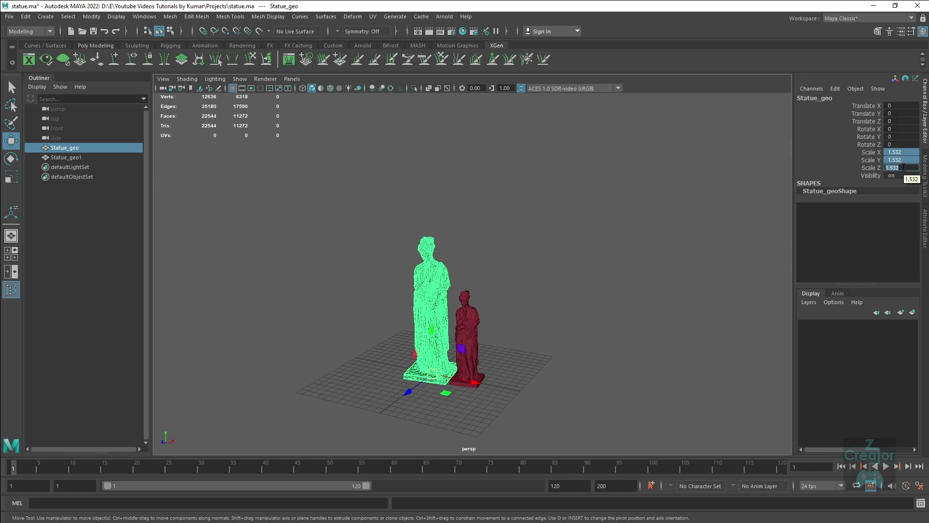
pyautogui.write('1')
pyautogui.press('Return')
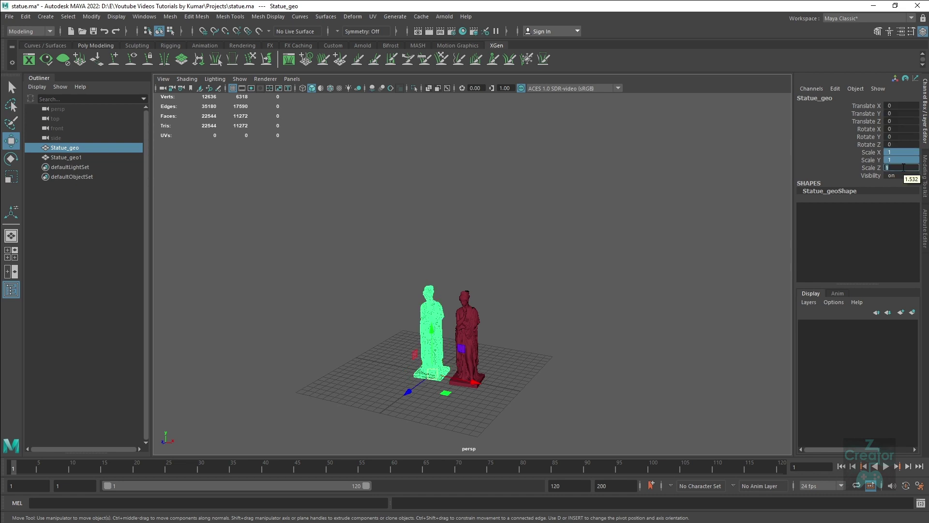
pyautogui.write('0')
pyautogui.press('Return')
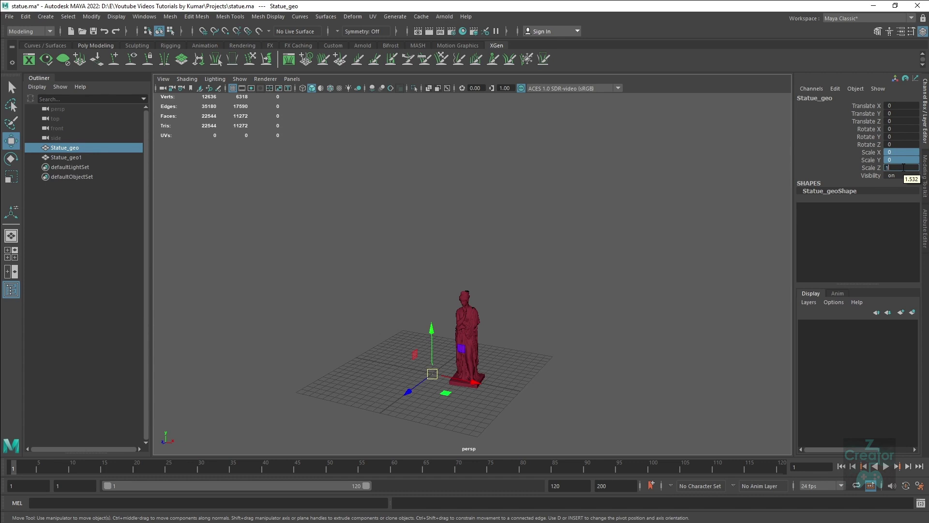
pyautogui.press('Return')
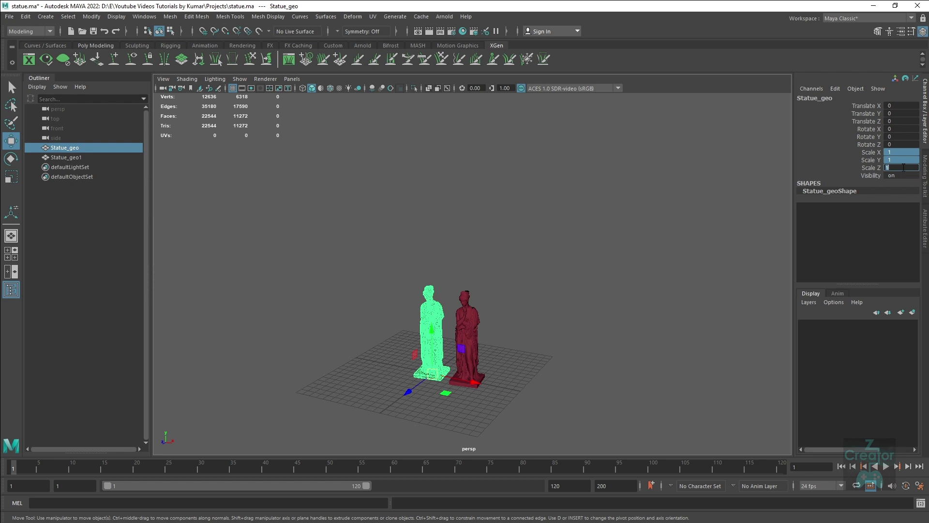
pyautogui.press('Return')
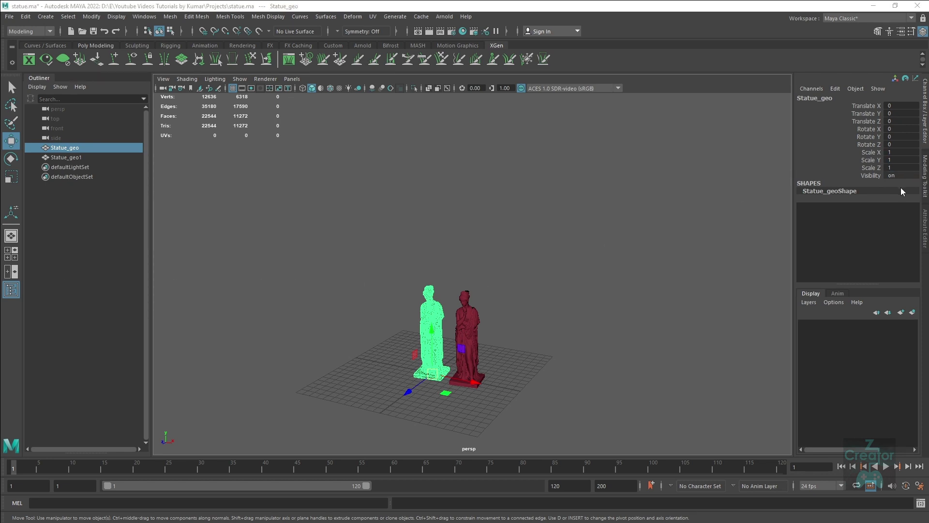
# Switch to the Attribute Editor, frame the green statue, and view Statue_geo's transform attributes
pyautogui.click(924, 223)
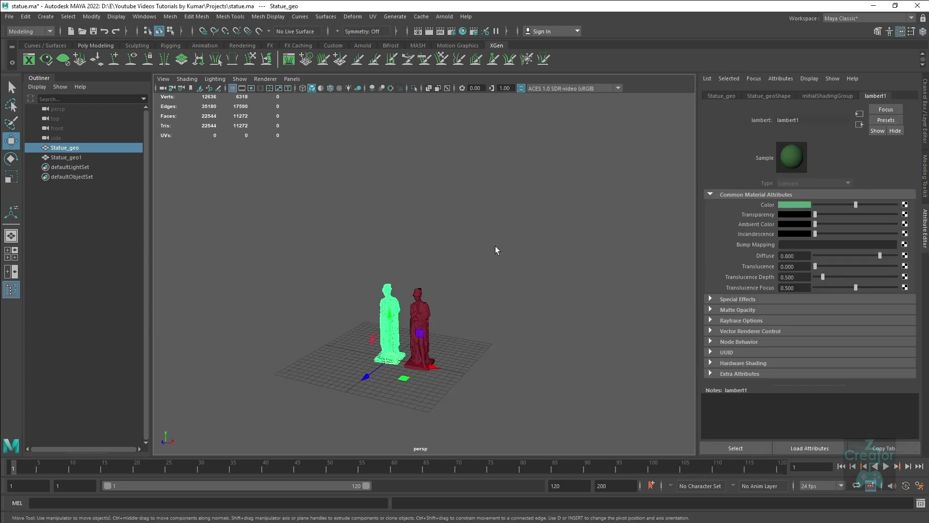
pyautogui.press('f')
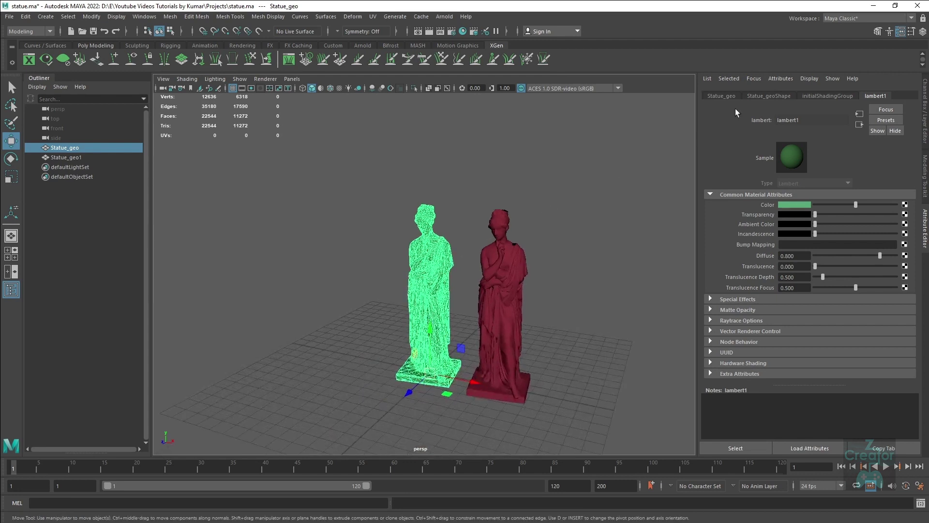
pyautogui.click(727, 97)
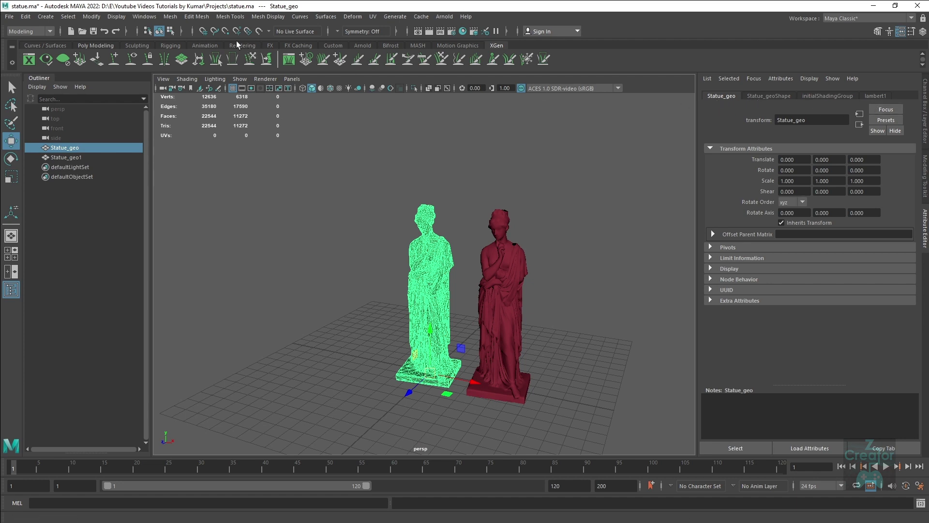
pyautogui.click(147, 18)
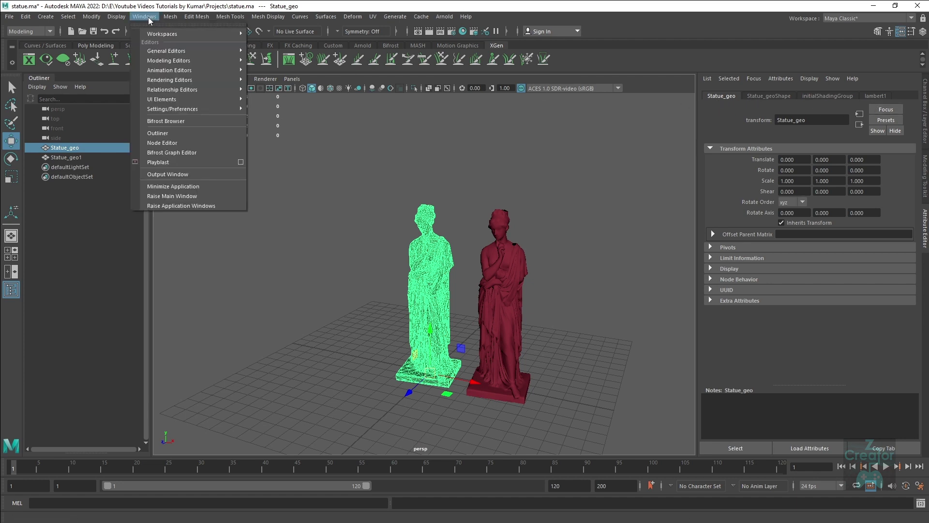
pyautogui.click(170, 143)
pyautogui.moveTo(448, 240); pyautogui.dragTo(448, 256)
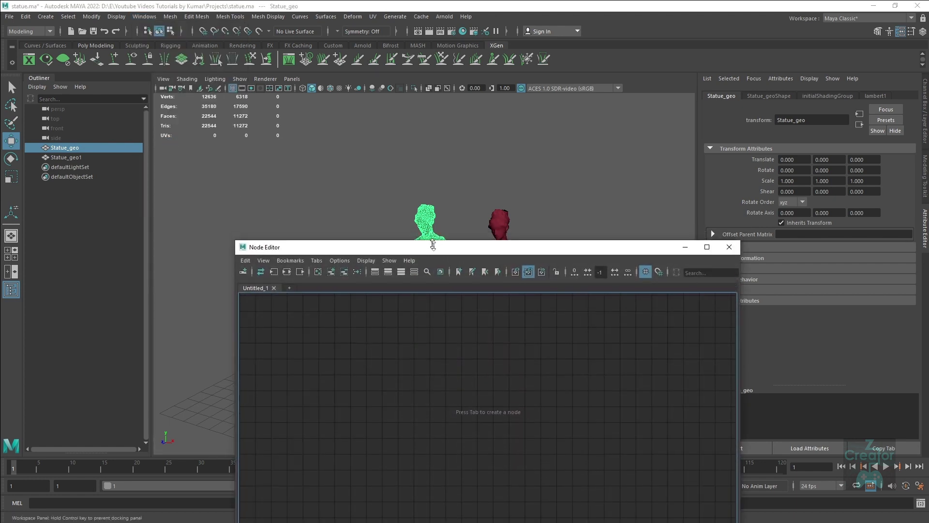
pyautogui.scroll(-3, 461, 339)
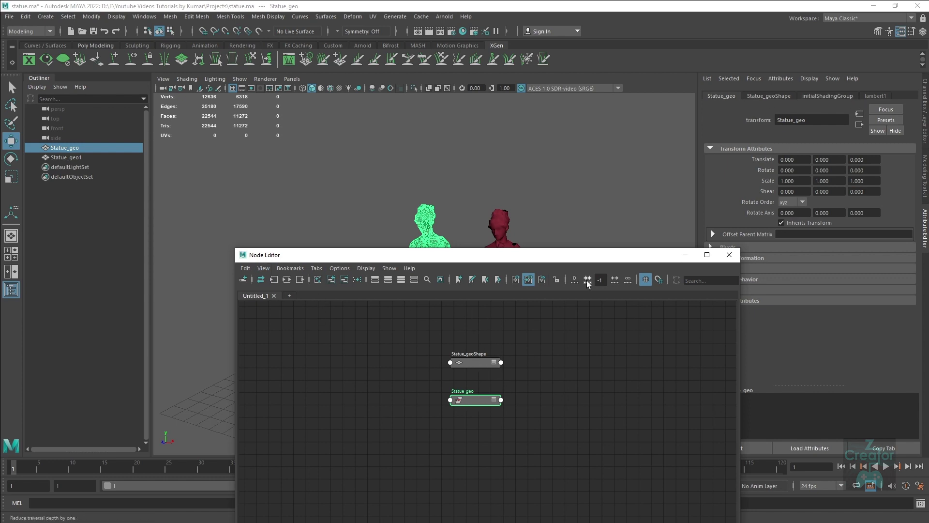
pyautogui.click(729, 255)
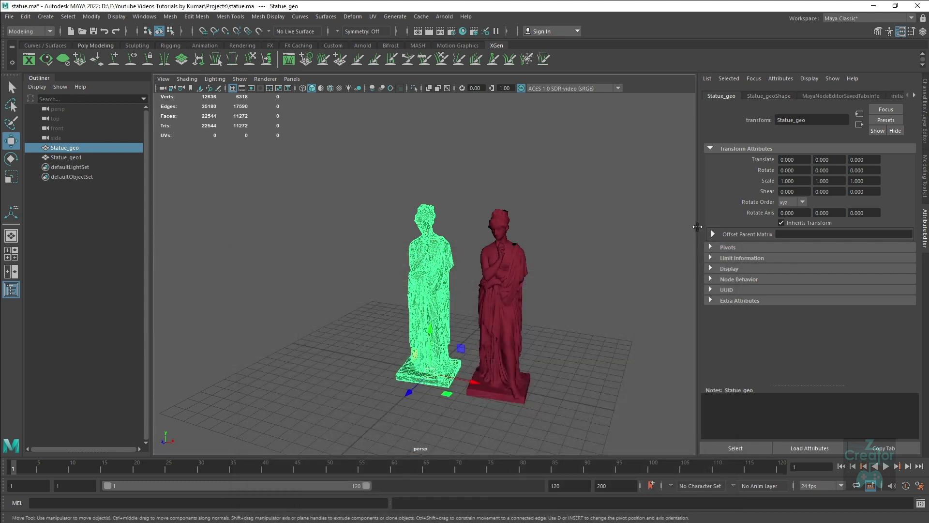
pyautogui.click(776, 97)
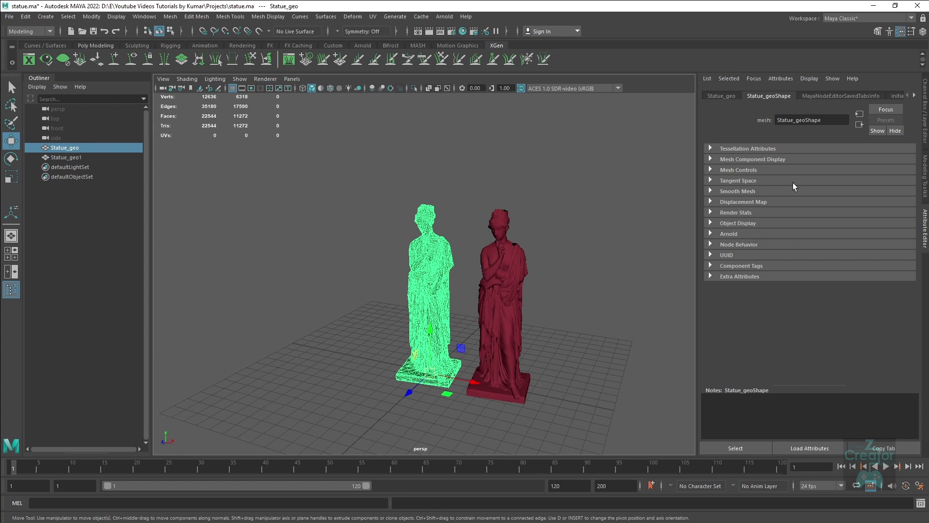
pyautogui.click(914, 95)
pyautogui.click(913, 95)
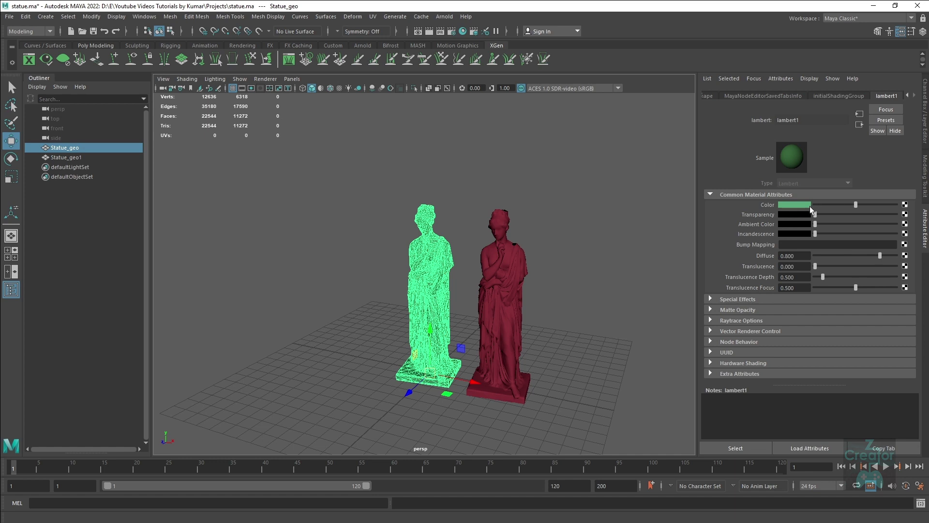
pyautogui.click(708, 96)
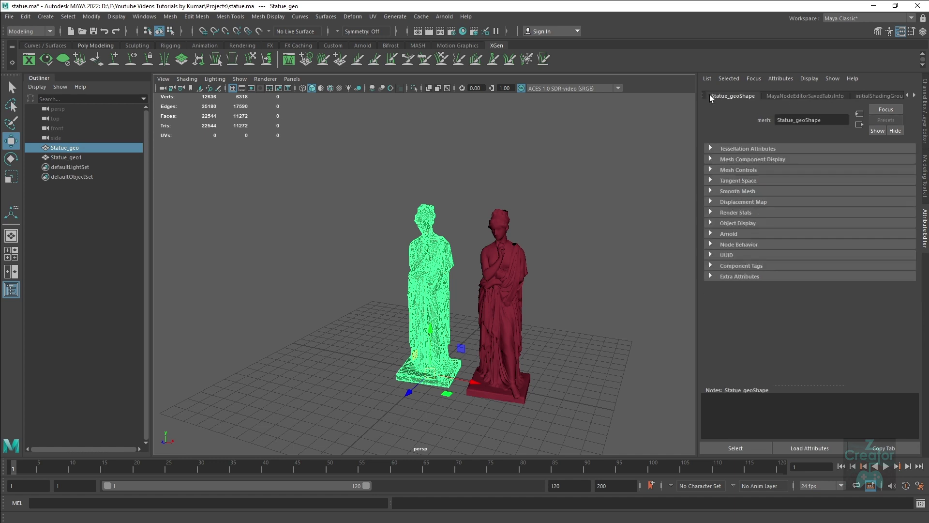
pyautogui.click(703, 94)
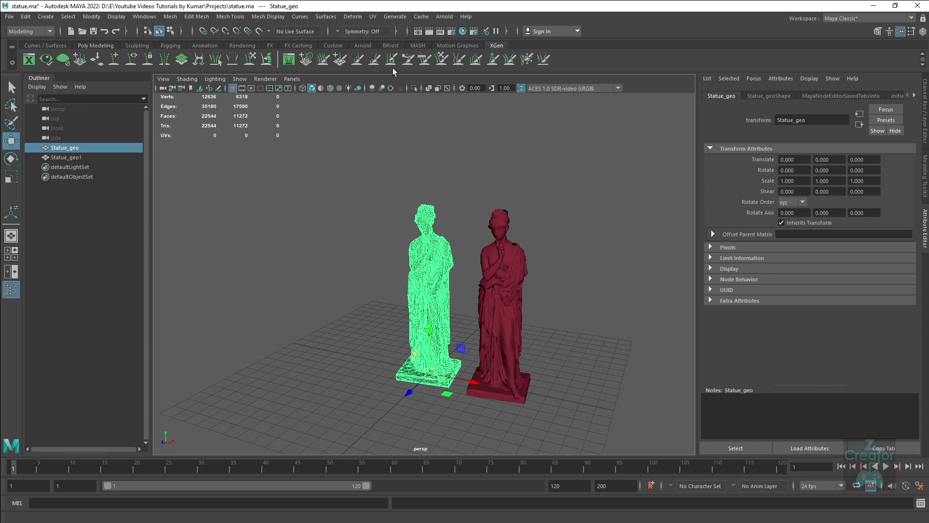
# Delete Statue_geo's history via Edit > Delete by Type > History, then scroll the attribute tabs
pyautogui.click(25, 16)
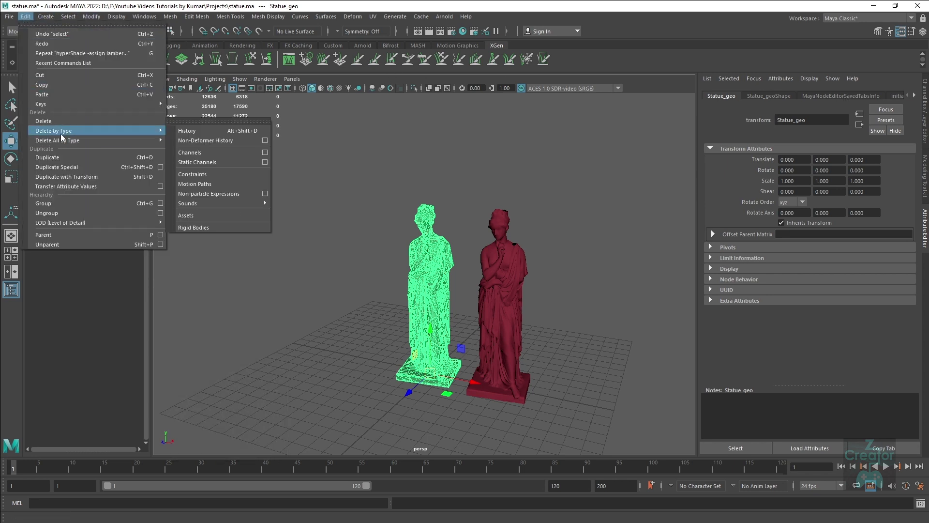
pyautogui.moveTo(62, 131)
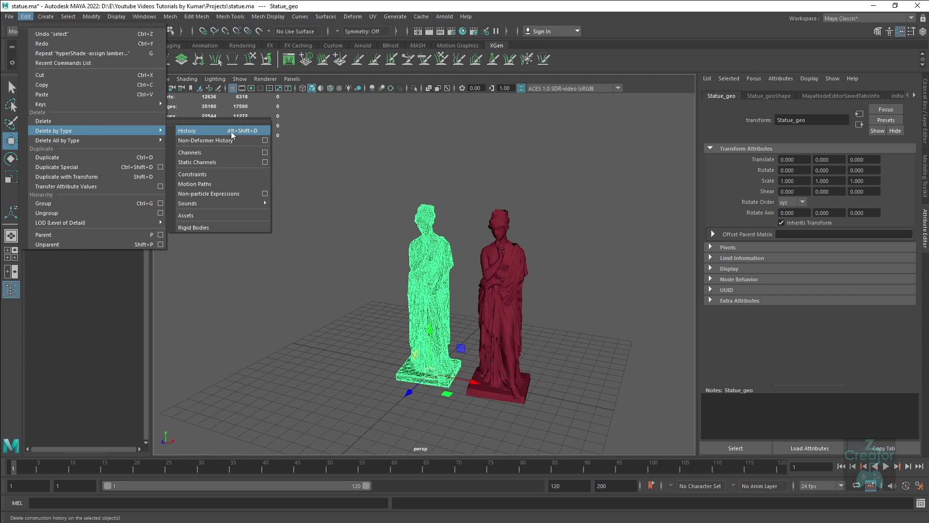
pyautogui.click(196, 131)
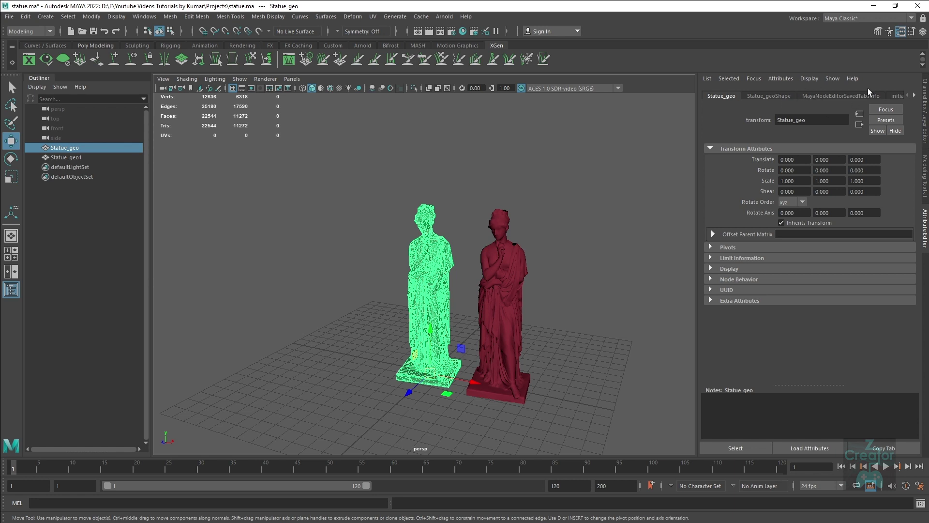
pyautogui.click(914, 96)
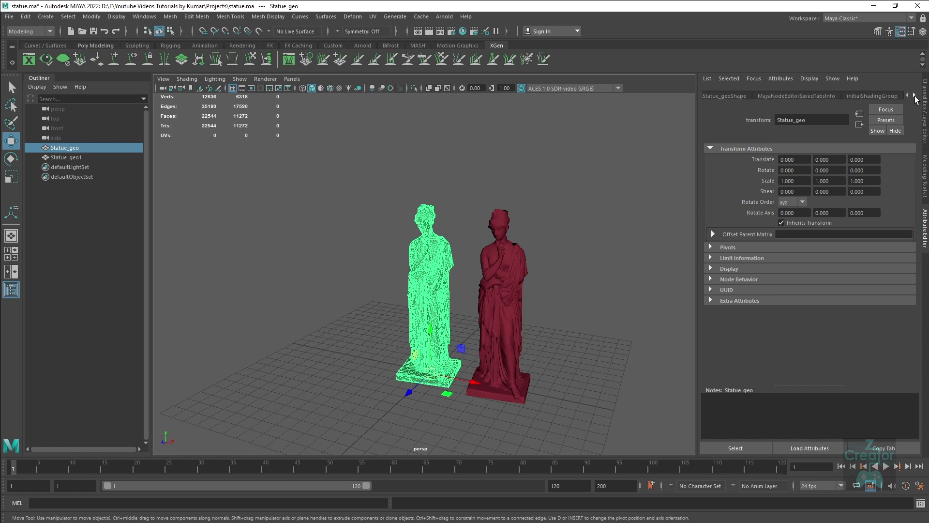
pyautogui.click(907, 96)
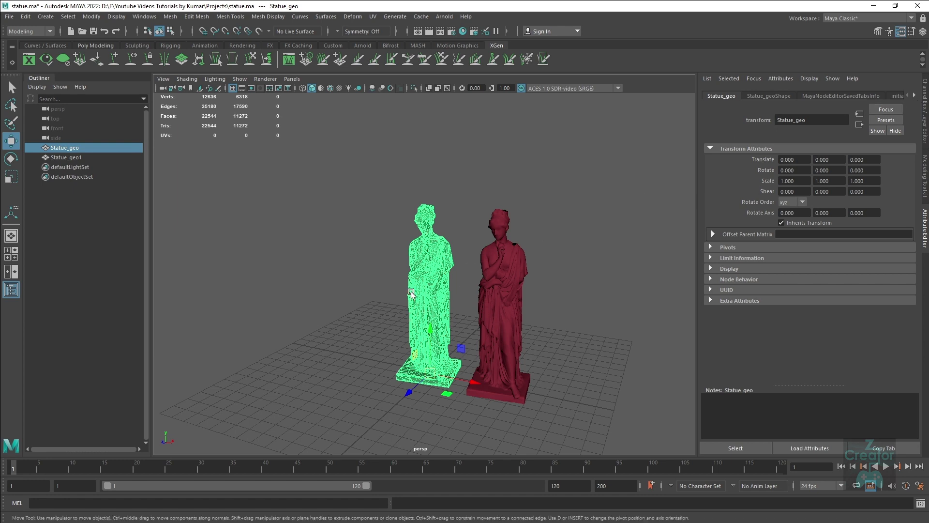
pyautogui.click(914, 95)
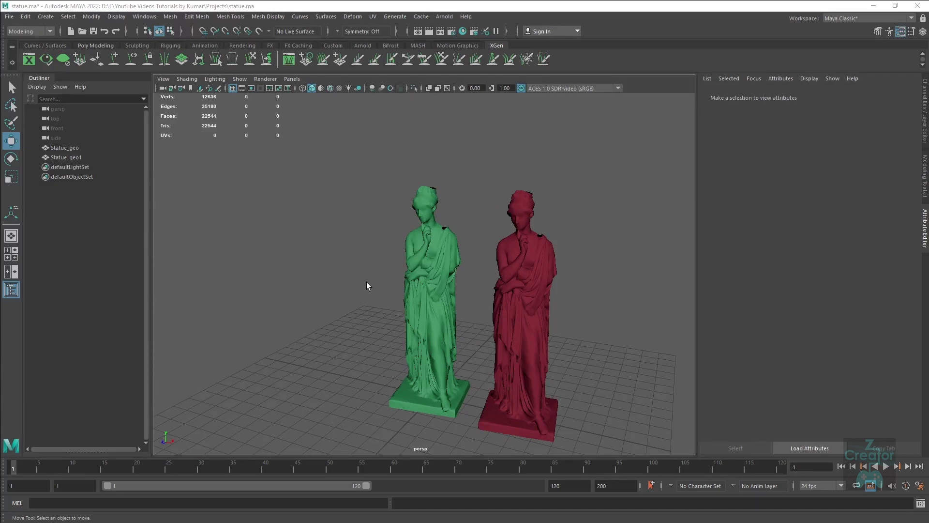
# Select the red statue Statue_geo1 and bring up the polygon tools marking menu on it
pyautogui.click(542, 237)
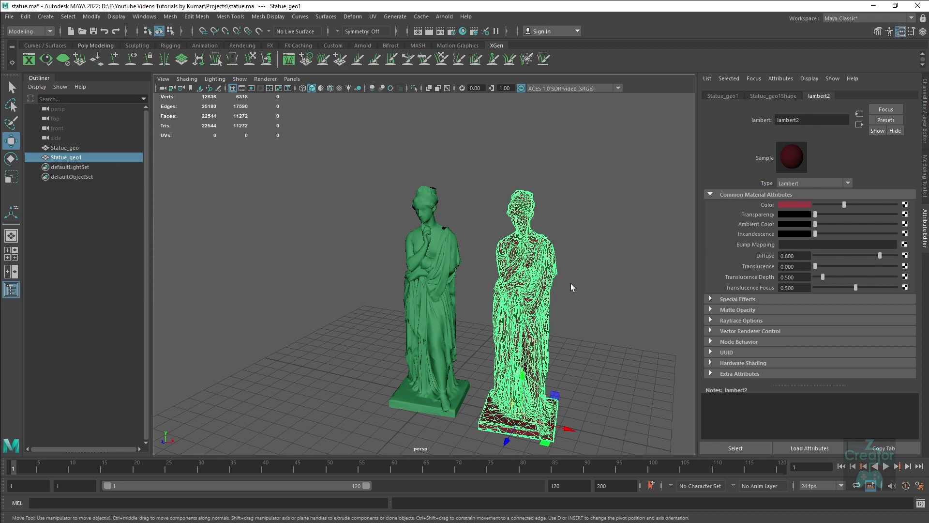
pyautogui.keyDown('shift'); pyautogui.moveTo(540, 274); pyautogui.dragTo(517, 428, button='right'); pyautogui.keyUp('shift')
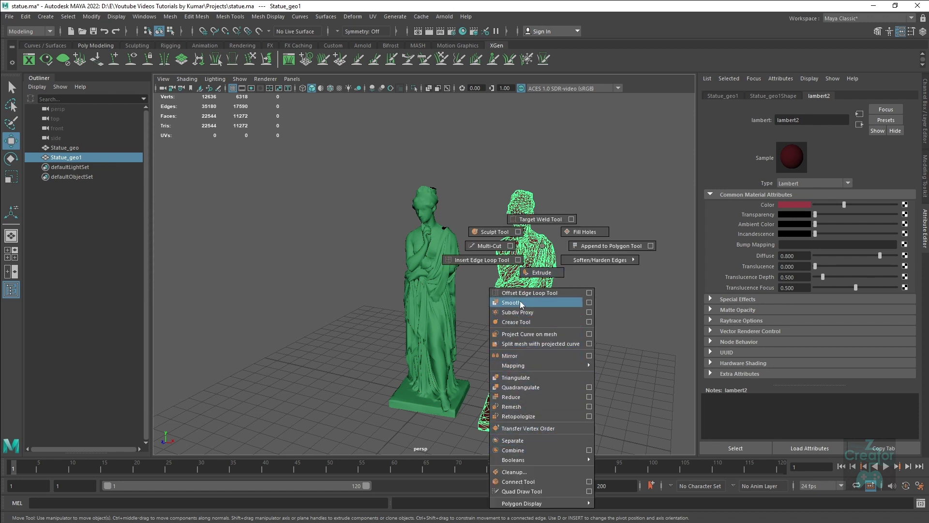
# Apply Smooth to Statue_geo1 and reselect the smoothed statue
pyautogui.keyDown('shift'); pyautogui.moveTo(516, 428); pyautogui.dragTo(520, 301, button='right'); pyautogui.keyUp('shift')
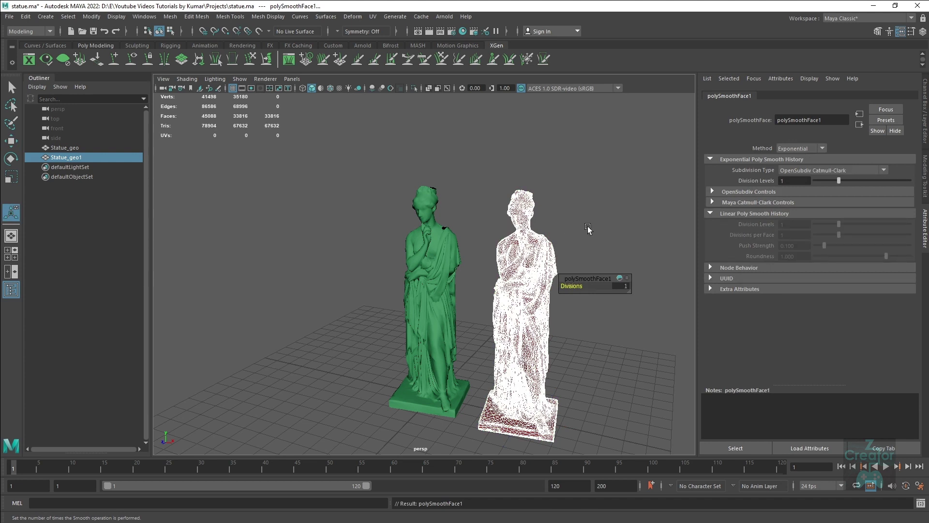
pyautogui.click(583, 230)
pyautogui.click(542, 240)
pyautogui.press('w')
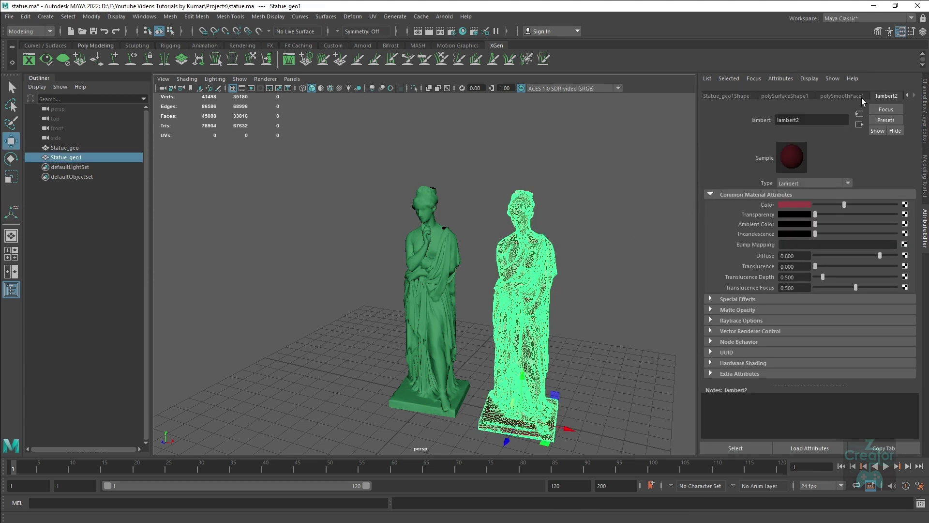
# Set the polySmoothFace1 Division Levels to 1
pyautogui.click(848, 97)
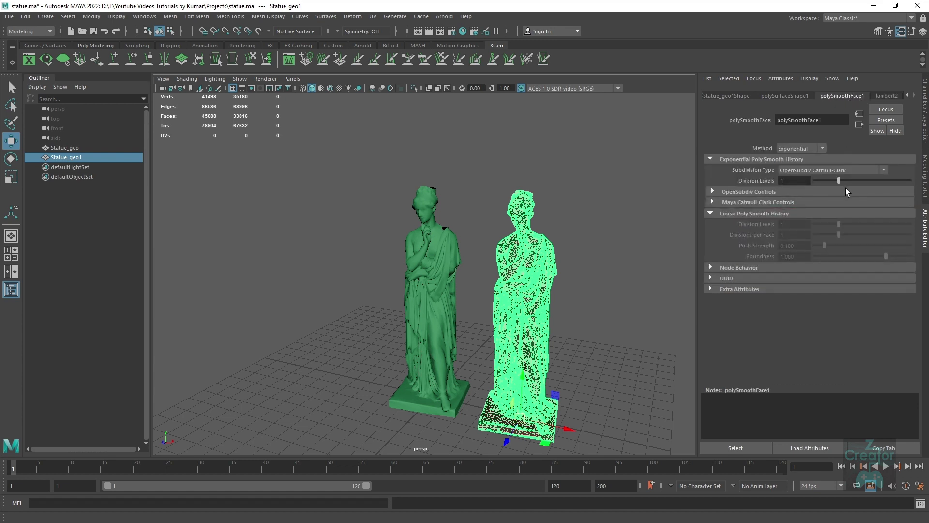
pyautogui.moveTo(839, 182)
pyautogui.mouseDown()
pyautogui.moveTo(862, 182)
pyautogui.moveTo(806, 178)
pyautogui.moveTo(852, 179)
pyautogui.moveTo(816, 179)
pyautogui.mouseUp()
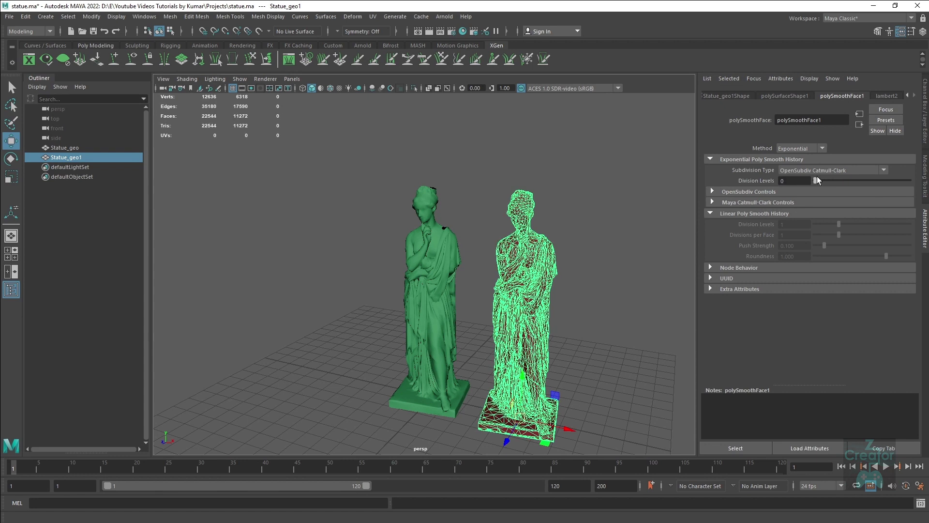
pyautogui.doubleClick(803, 120)
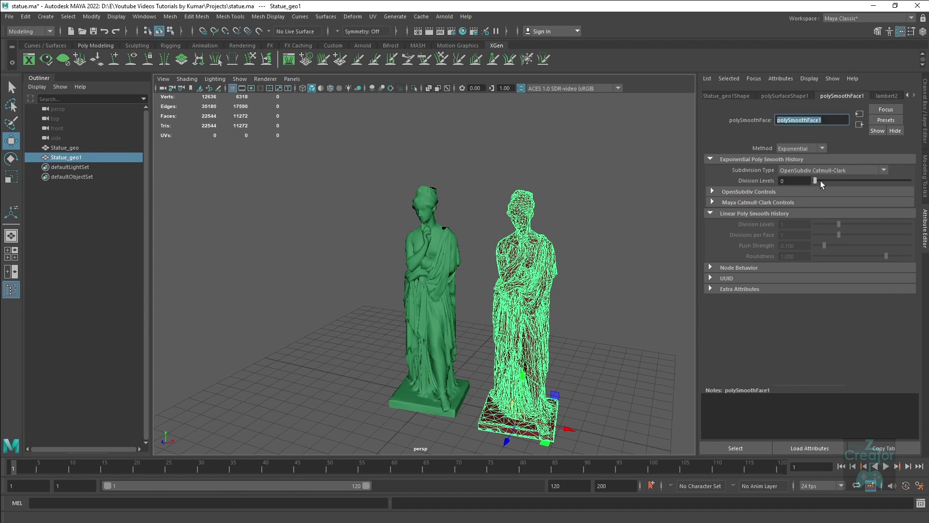
pyautogui.moveTo(821, 180); pyautogui.dragTo(839, 180)
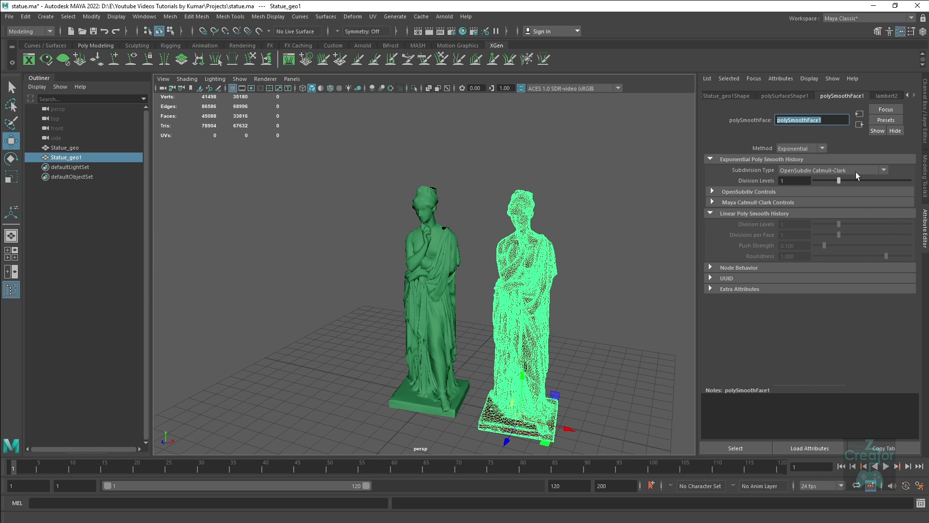
# Browse the Statue_geo1Shape, lambert2 and polySurfaceShape1 attribute tabs
pyautogui.click(733, 96)
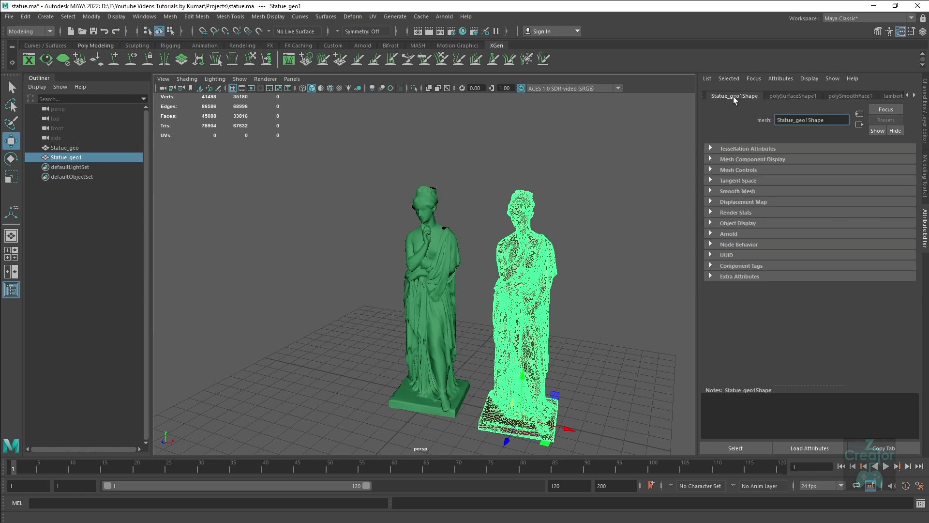
pyautogui.click(872, 98)
pyautogui.click(825, 96)
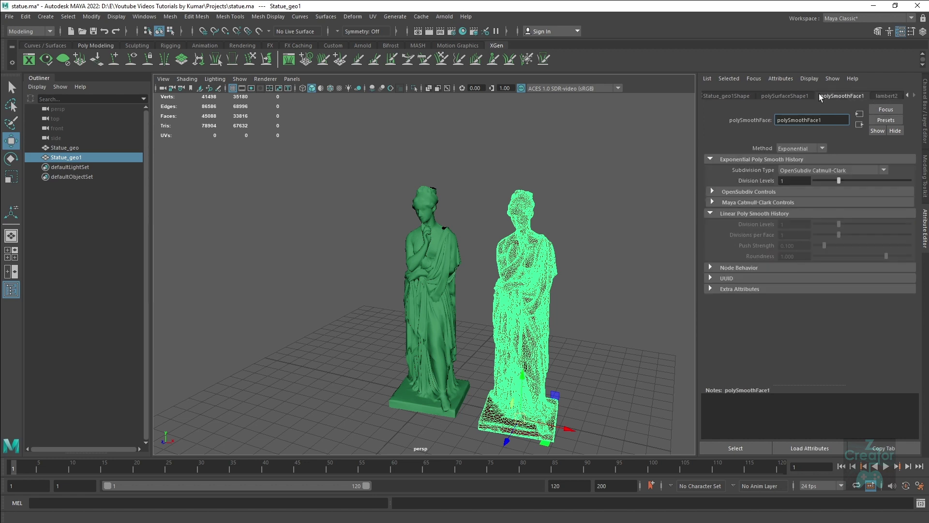
pyautogui.click(765, 96)
pyautogui.click(723, 97)
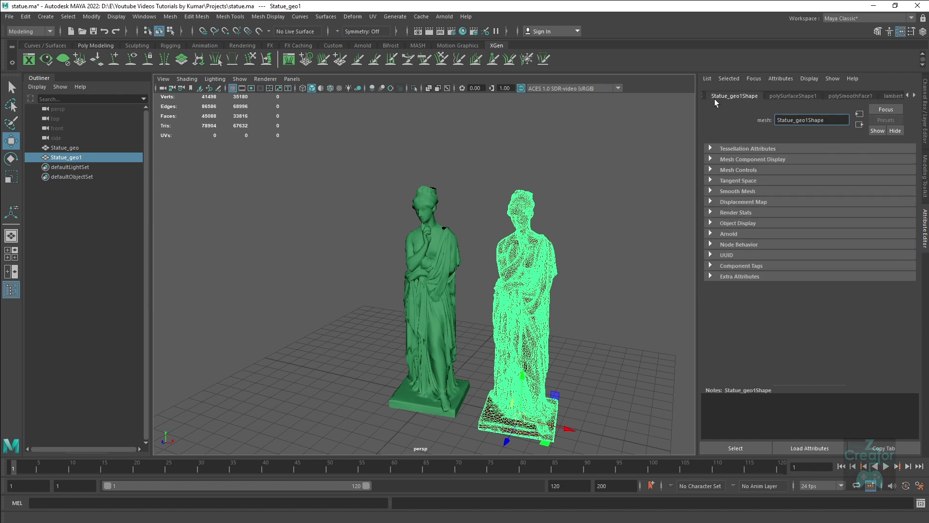
pyautogui.click(907, 97)
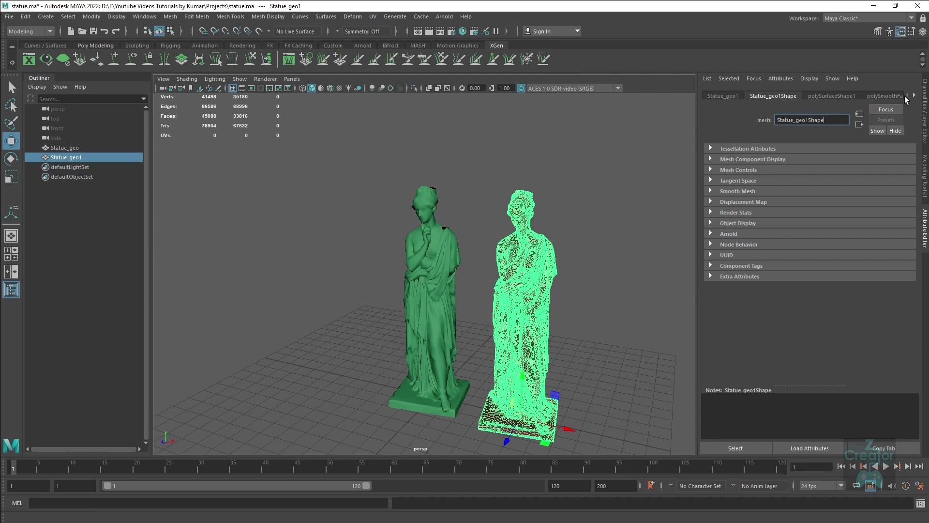
# Check the Statue_geo1 transform and shape tabs, ending on polySmoothFace1, and orbit slightly
pyautogui.click(722, 95)
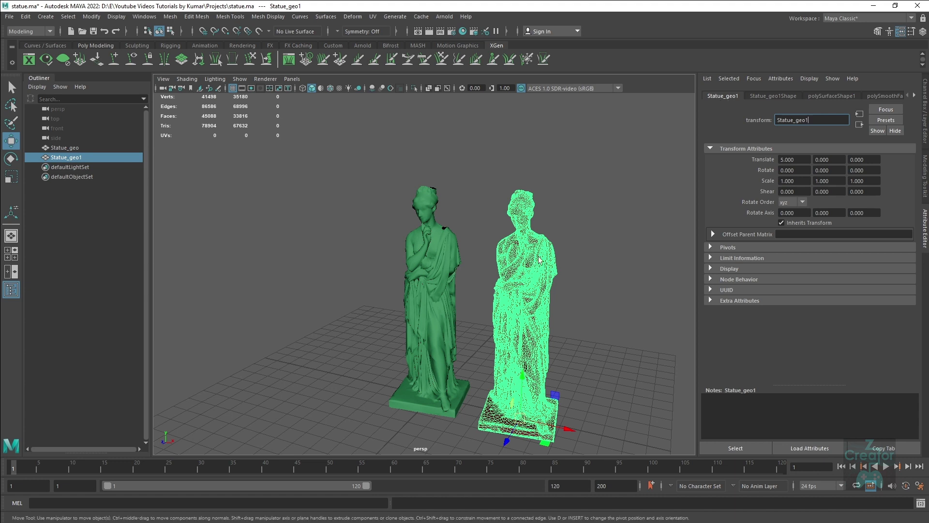
pyautogui.click(777, 96)
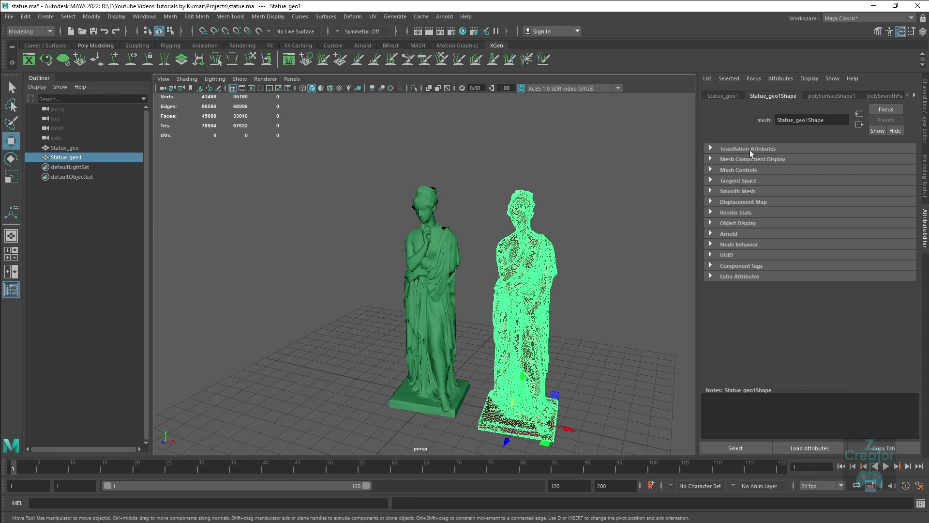
pyautogui.click(842, 97)
pyautogui.click(876, 96)
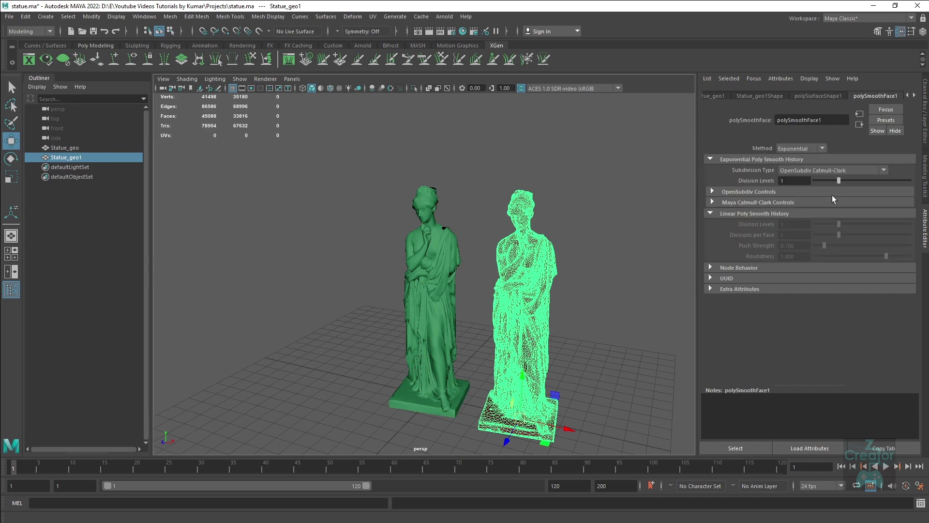
pyautogui.click(913, 96)
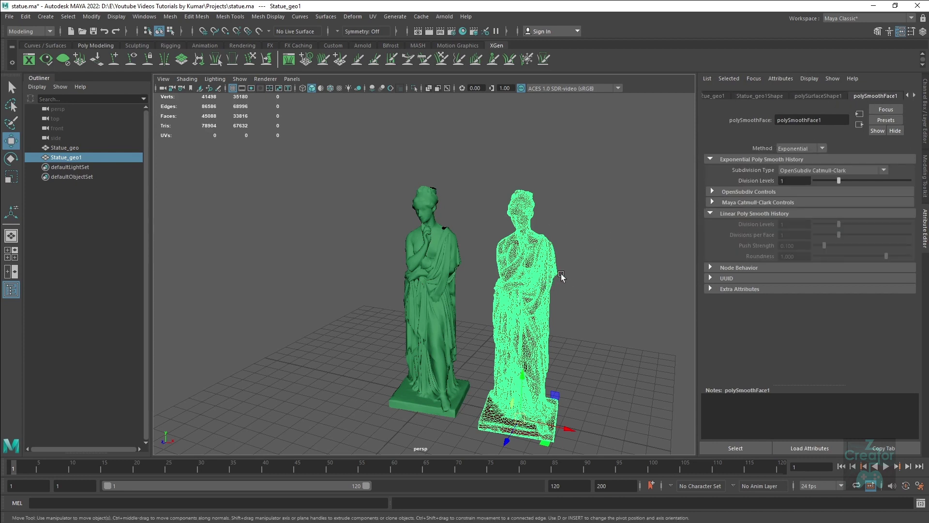
pyautogui.keyDown('alt'); pyautogui.moveTo(543, 267); pyautogui.dragTo(545, 279); pyautogui.keyUp('alt')
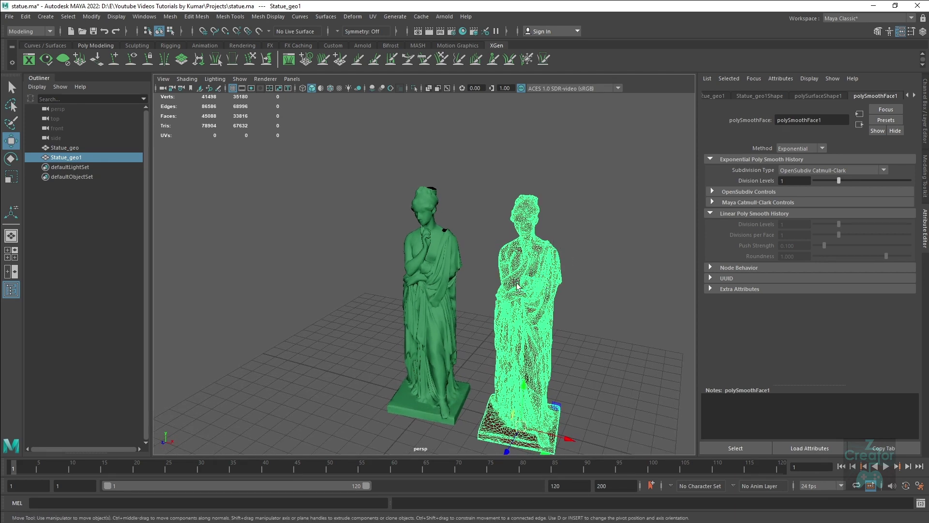
# Try deleting Statue_geo1's construction history from the Edit menu; the history menu closes unchanged
pyautogui.click(25, 17)
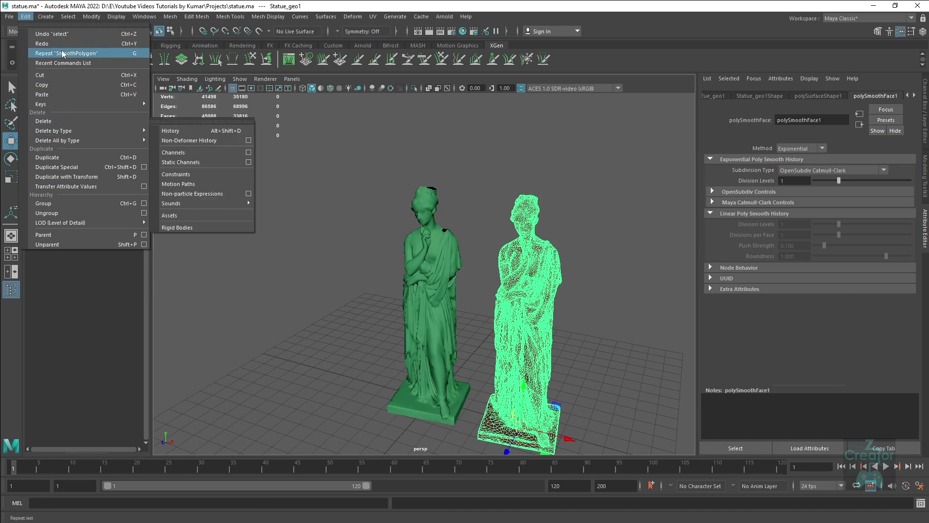
pyautogui.moveTo(54, 131)
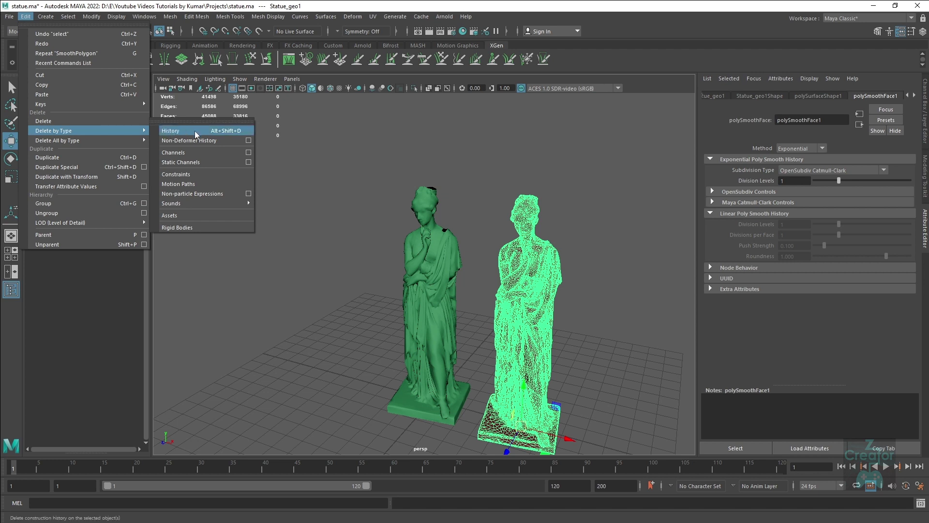
pyautogui.click(222, 132)
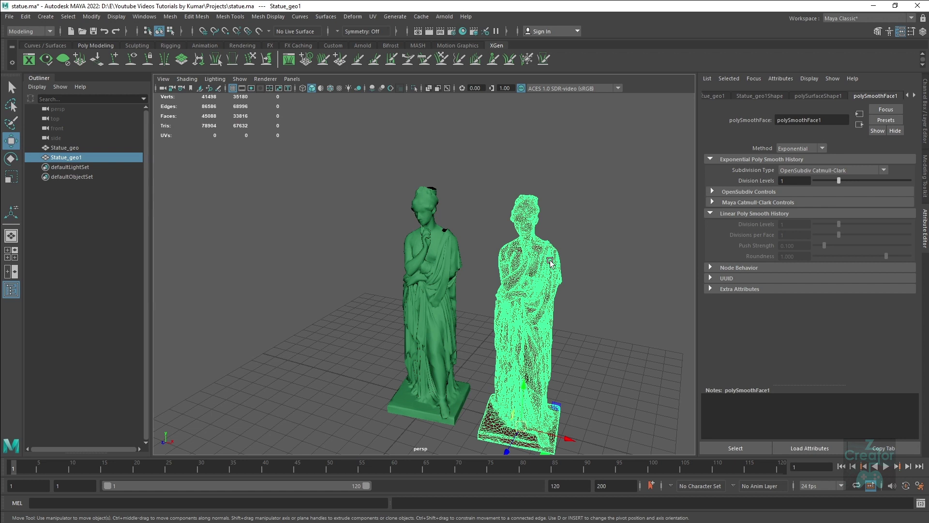
pyautogui.keyDown('shift'); pyautogui.moveTo(550, 262); pyautogui.dragTo(507, 250, button='right'); pyautogui.keyUp('shift')
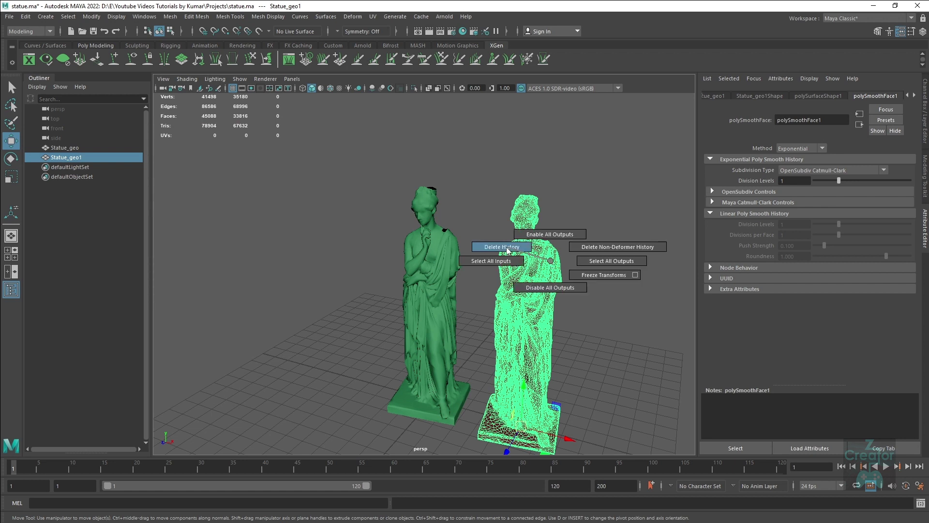
pyautogui.keyDown('shift'); pyautogui.moveTo(507, 250); pyautogui.dragTo(554, 264, button='right'); pyautogui.keyUp('shift')
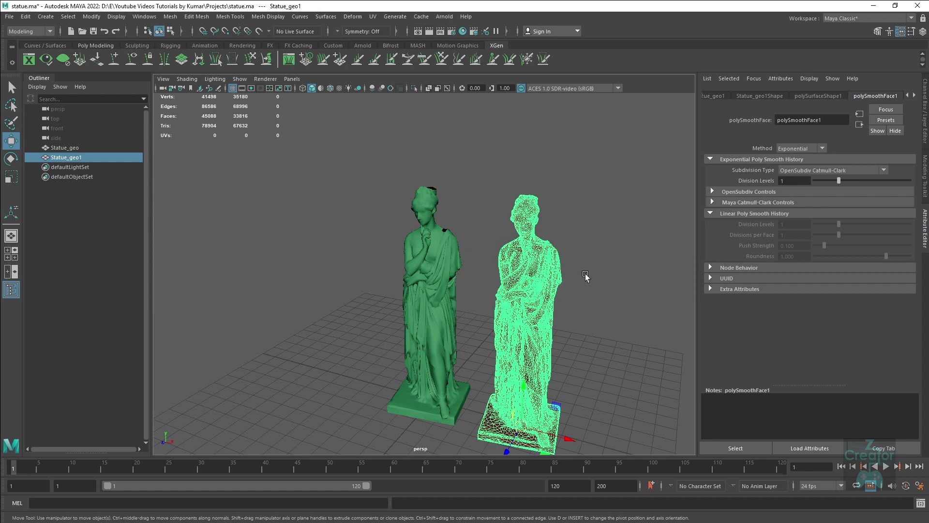
pyautogui.keyDown('alt'); pyautogui.moveTo(589, 264); pyautogui.dragTo(595, 247); pyautogui.keyUp('alt')
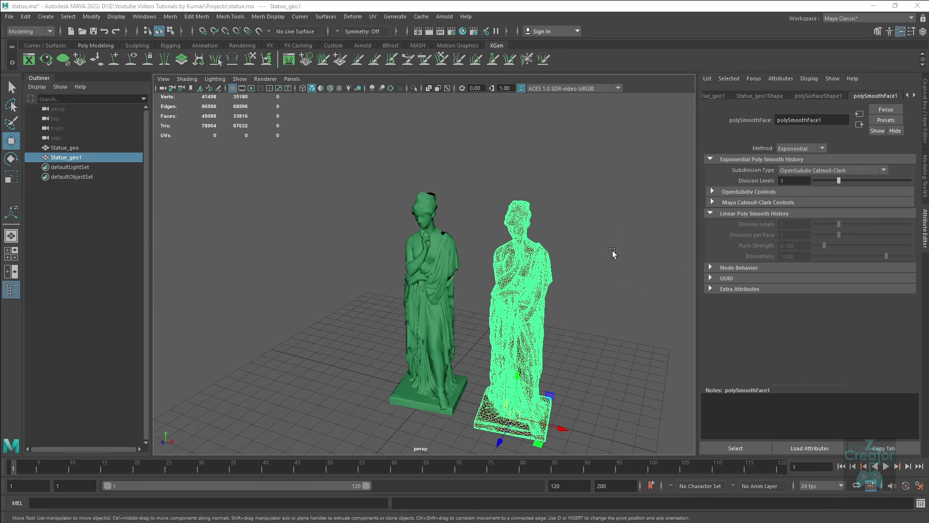
# Review Statue_geo1's transform, shape, polySurfaceShape1 and polySmoothFace1 tabs, ending on the transform (Translate X 5)
pyautogui.click(714, 97)
pyautogui.click(755, 96)
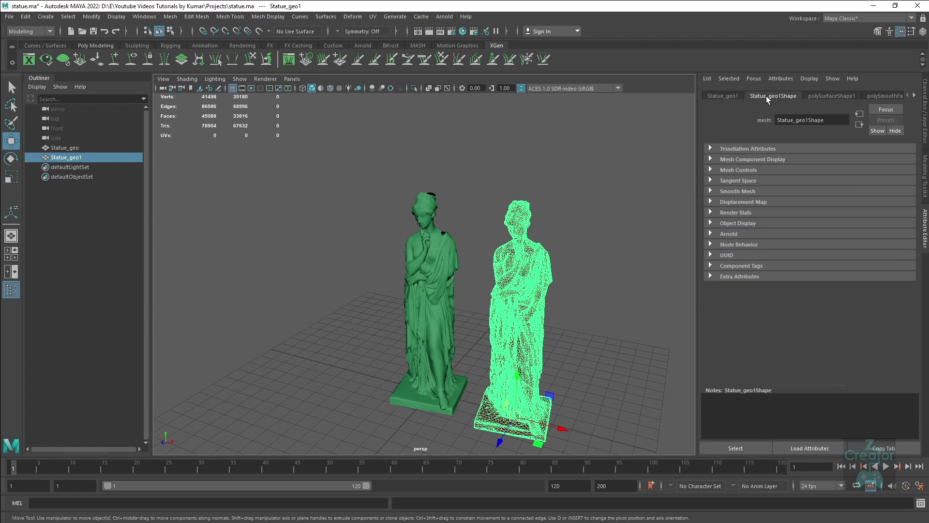
pyautogui.click(725, 95)
pyautogui.click(773, 96)
pyautogui.click(831, 95)
pyautogui.click(881, 94)
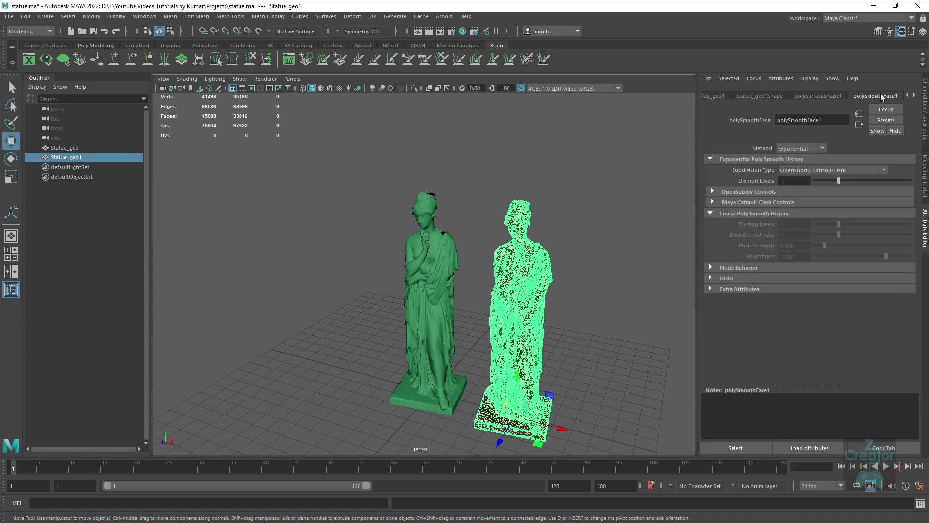
pyautogui.click(832, 96)
pyautogui.click(780, 95)
pyautogui.click(719, 97)
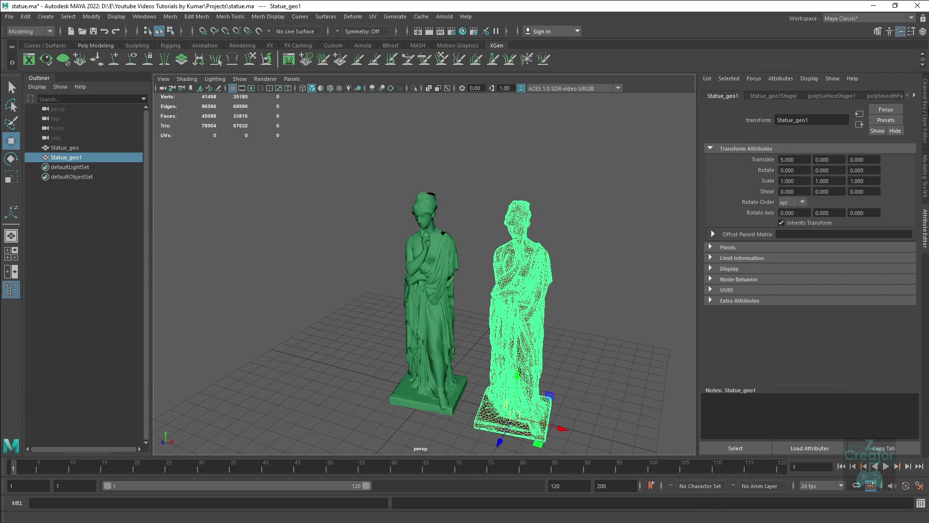
pyautogui.click(925, 112)
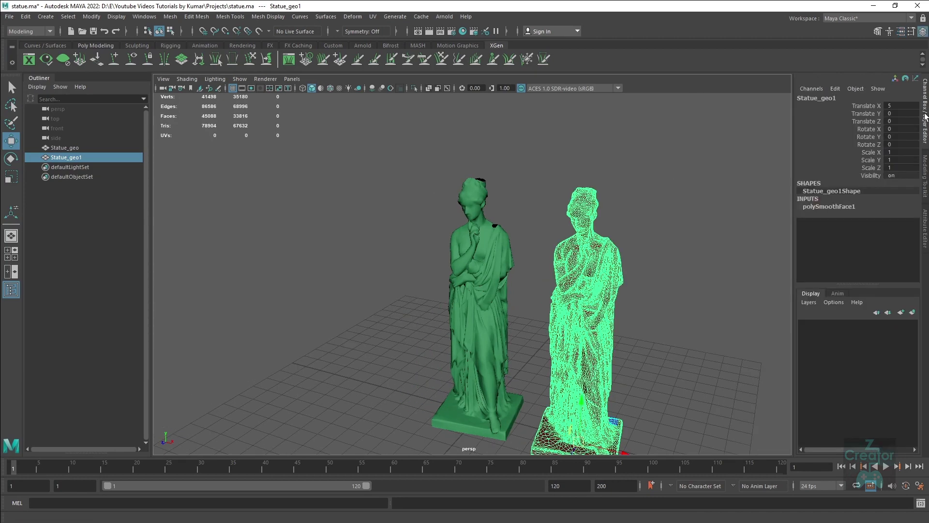
pyautogui.keyDown('alt'); pyautogui.moveTo(509, 293); pyautogui.dragTo(474, 301); pyautogui.keyUp('alt')
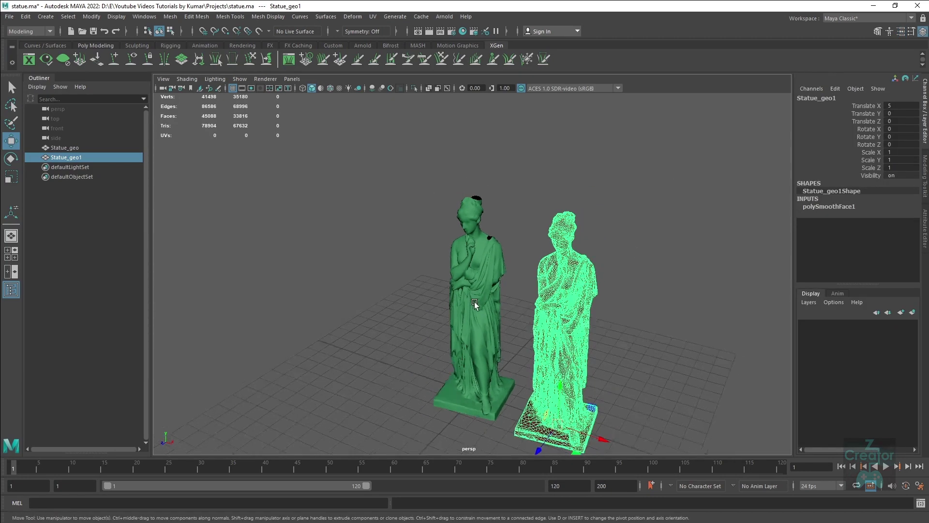